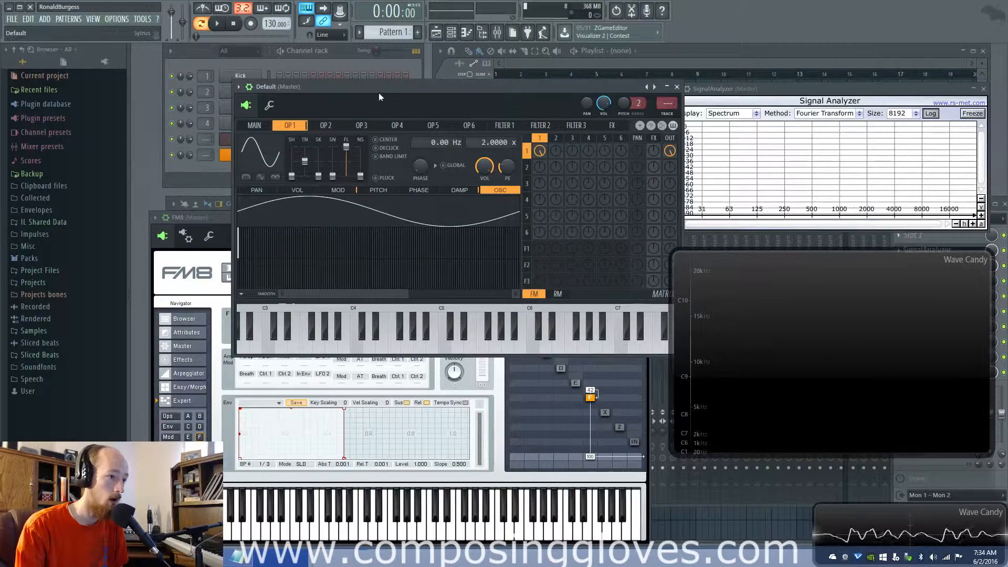
Step: Reposition the synth window and try operator 3 alongside operator 1 in the matrix, adjusting their output levels
{"action": "left_click_drag", "start_coordinate": [395, 90], "coordinate": [385, 81]}
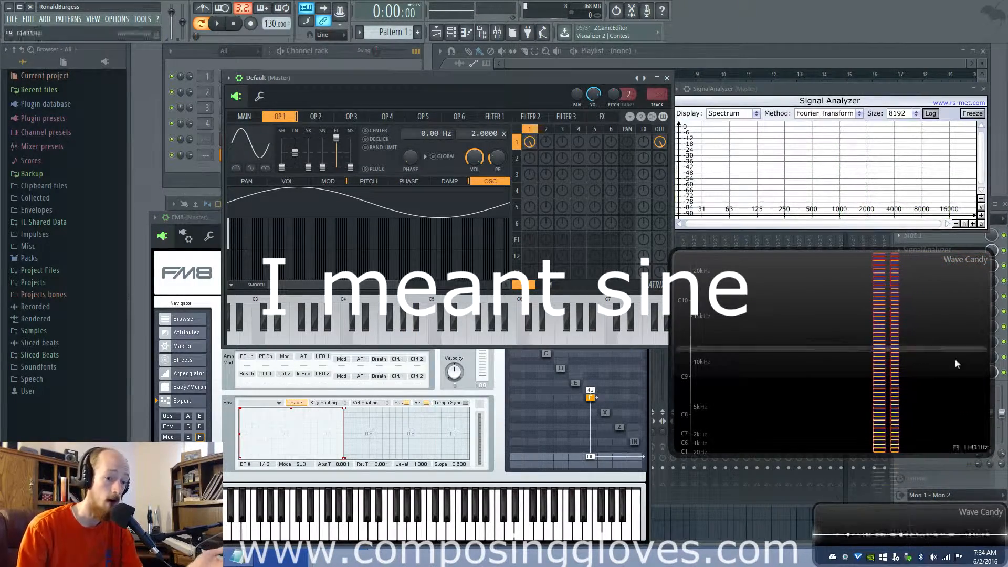
{"action": "left_click", "coordinate": [517, 175]}
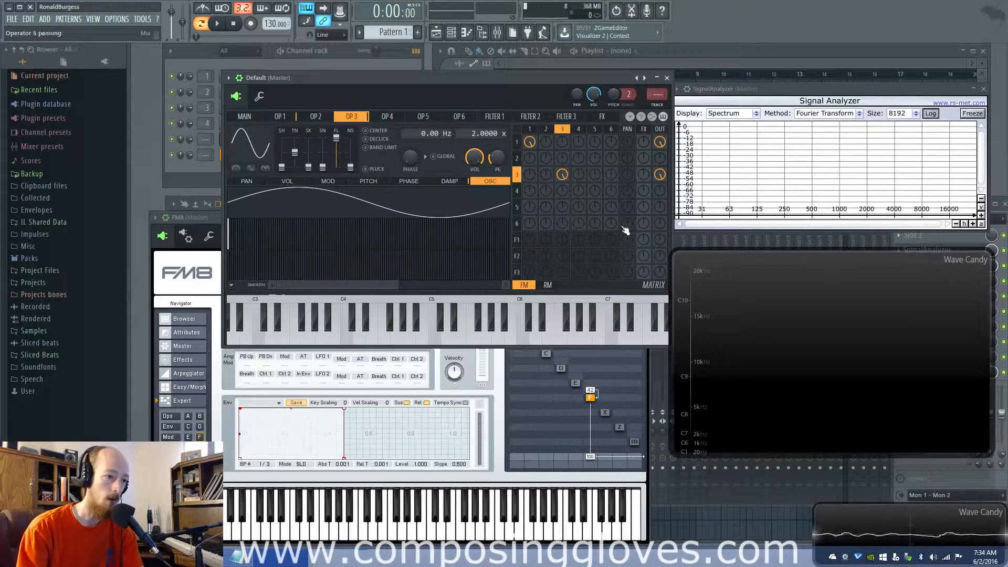
{"action": "mouse_move", "coordinate": [660, 142]}
{"action": "left_mouse_down"}
{"action": "mouse_move", "coordinate": [660, 178]}
{"action": "mouse_move", "coordinate": [659, 142]}
{"action": "left_mouse_up"}
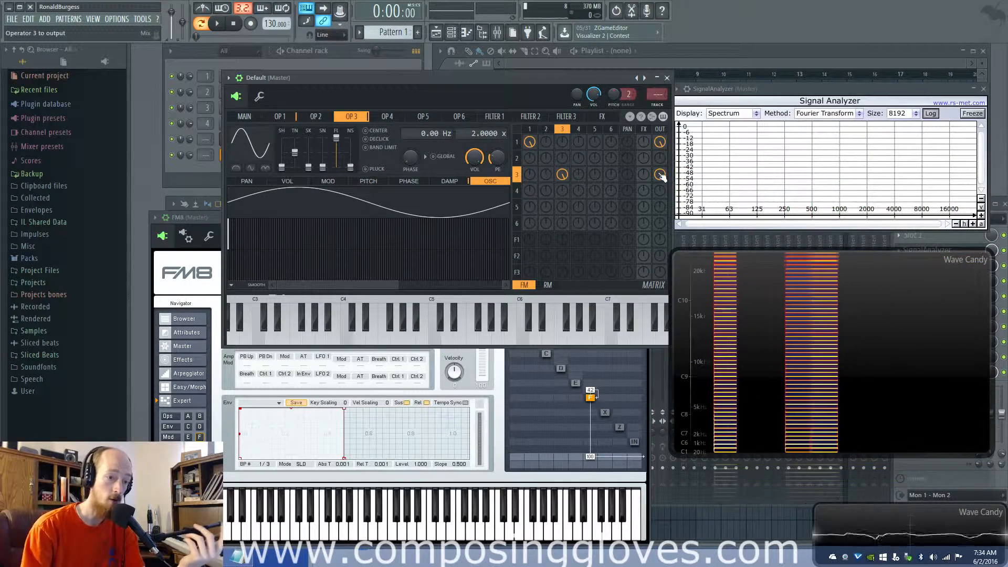
{"action": "left_click_drag", "start_coordinate": [660, 176], "coordinate": [665, 186]}
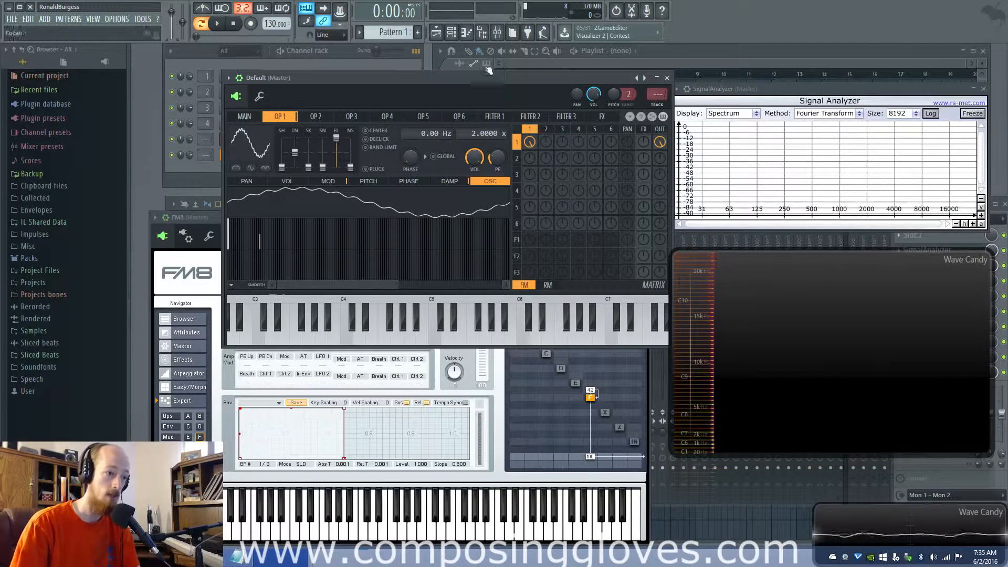
Step: Vary and clear the harmonic near 16 in operator 1, and try harmonic 128 at 59% before removing it
{"action": "left_click", "coordinate": [261, 245]}
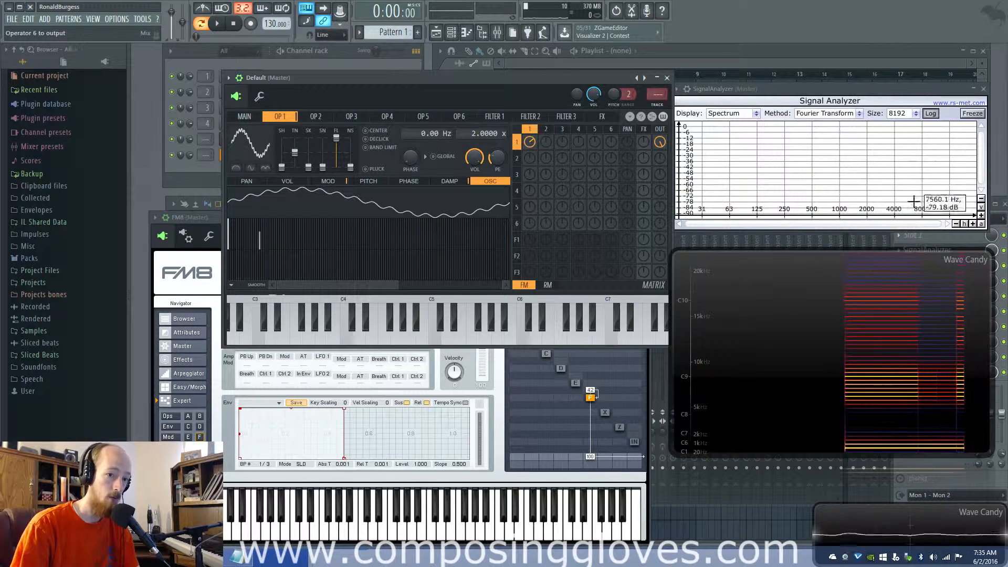
{"action": "mouse_move", "coordinate": [824, 177]}
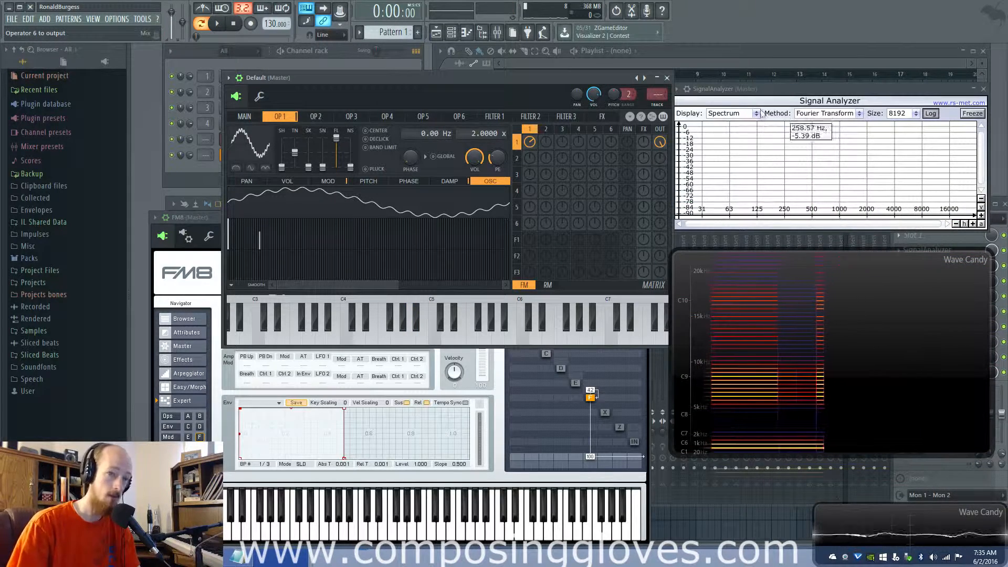
{"action": "left_click_drag", "start_coordinate": [259, 228], "coordinate": [258, 224]}
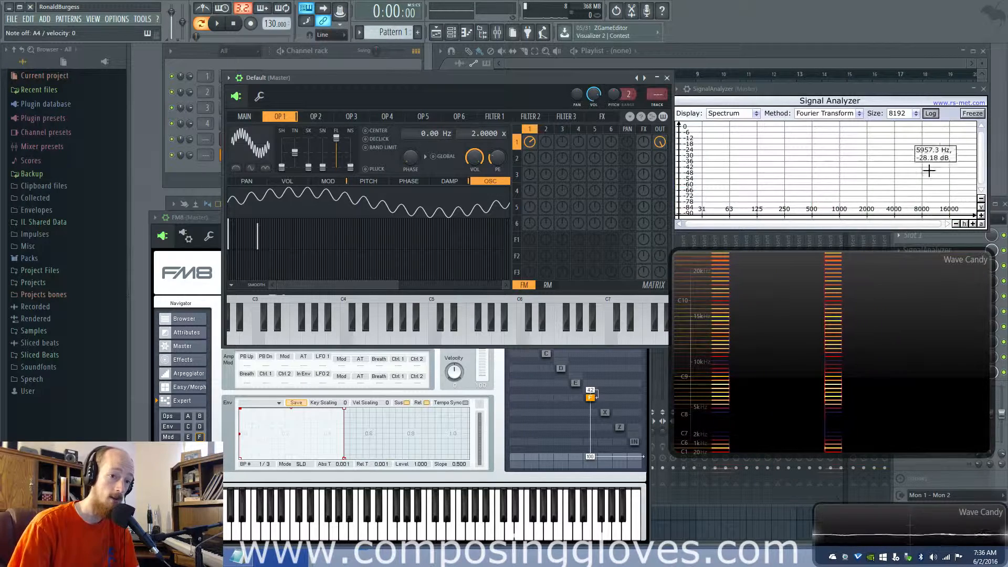
{"action": "left_click", "coordinate": [257, 251]}
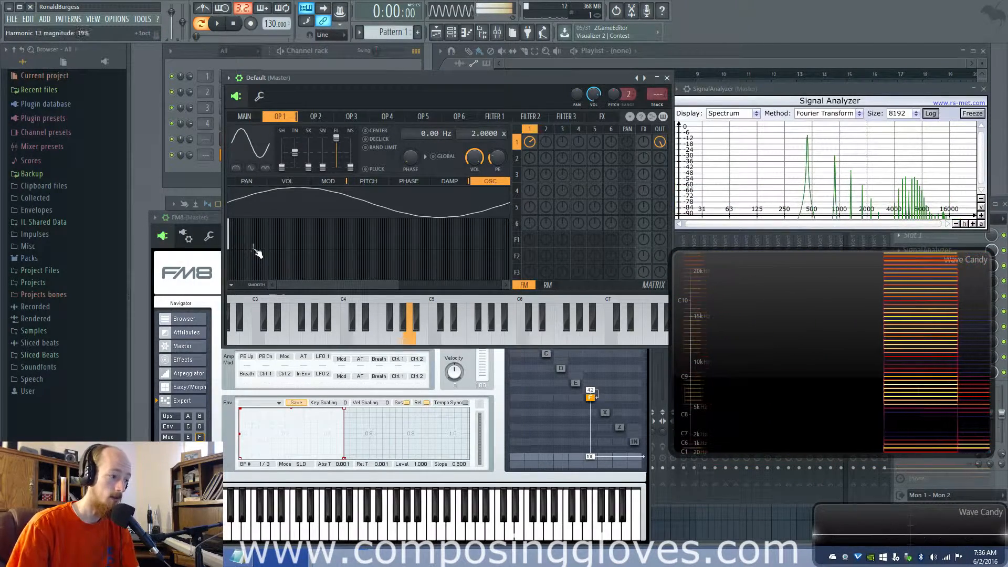
{"action": "left_click", "coordinate": [498, 243]}
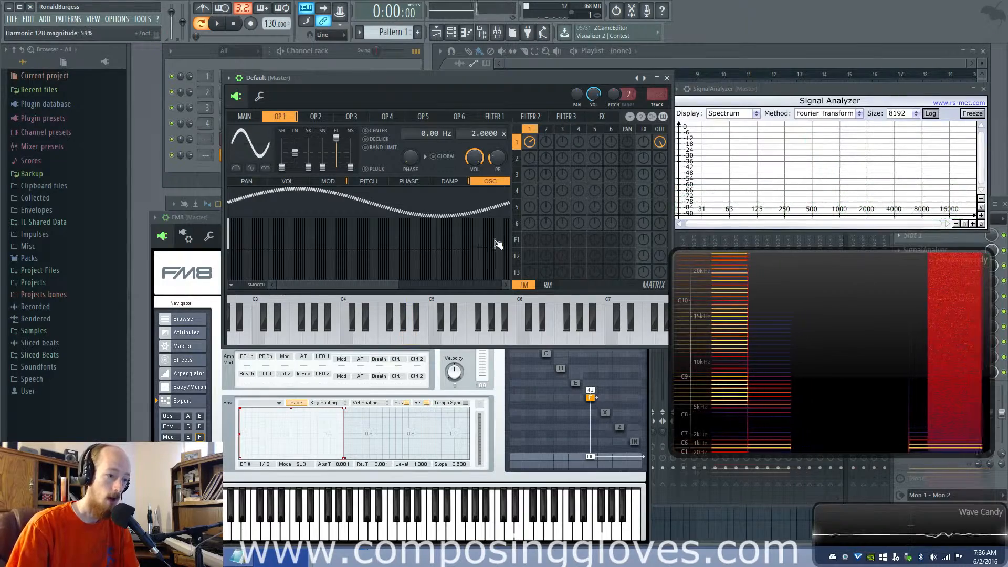
{"action": "left_click", "coordinate": [495, 250]}
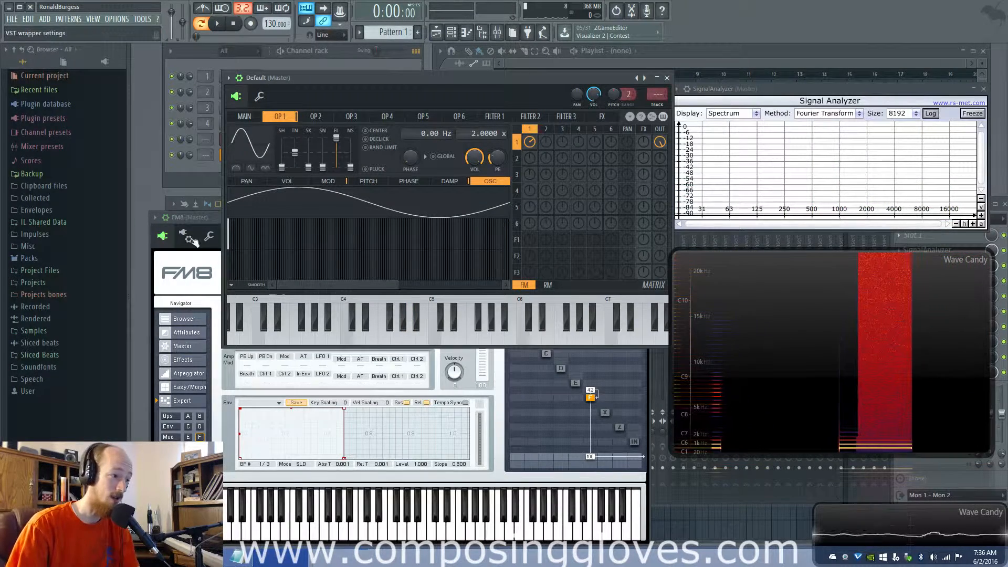
Step: Try operator 1's harmonics 4 and 6 at varying magnitudes, with a phase offset on harmonic 4
{"action": "left_click", "coordinate": [238, 239]}
{"action": "left_click", "coordinate": [237, 247]}
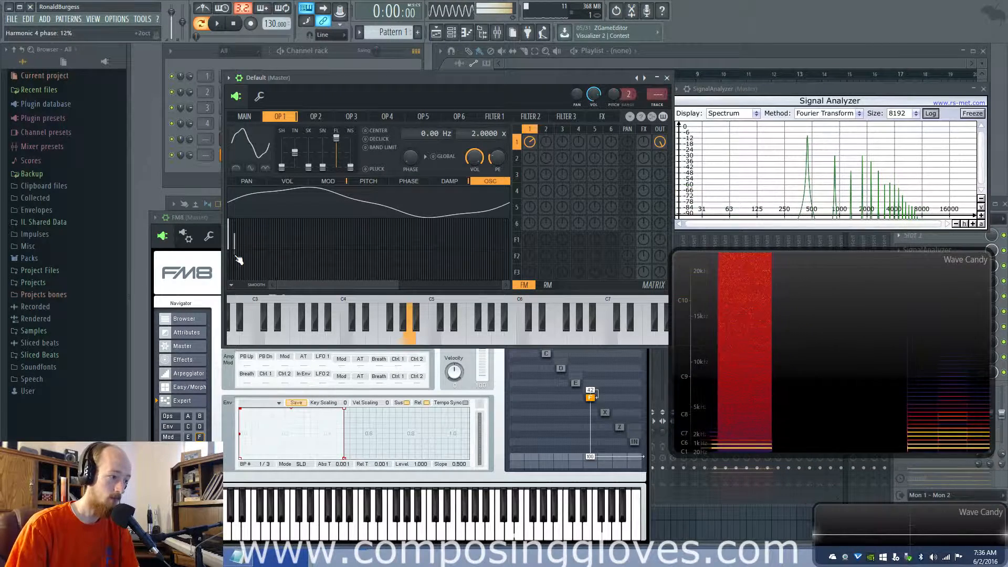
{"action": "left_click", "coordinate": [239, 261]}
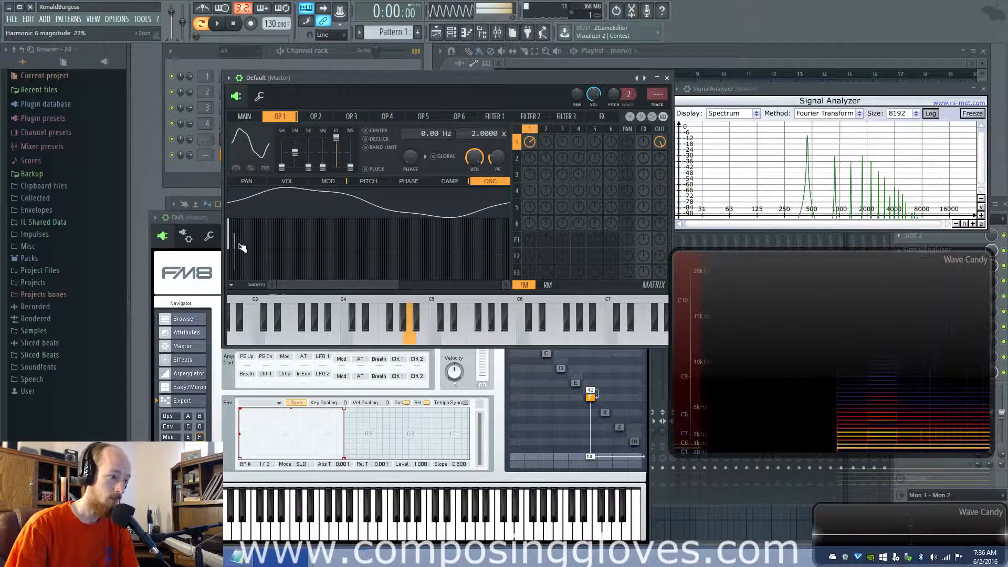
{"action": "left_click_drag", "start_coordinate": [242, 235], "coordinate": [244, 235]}
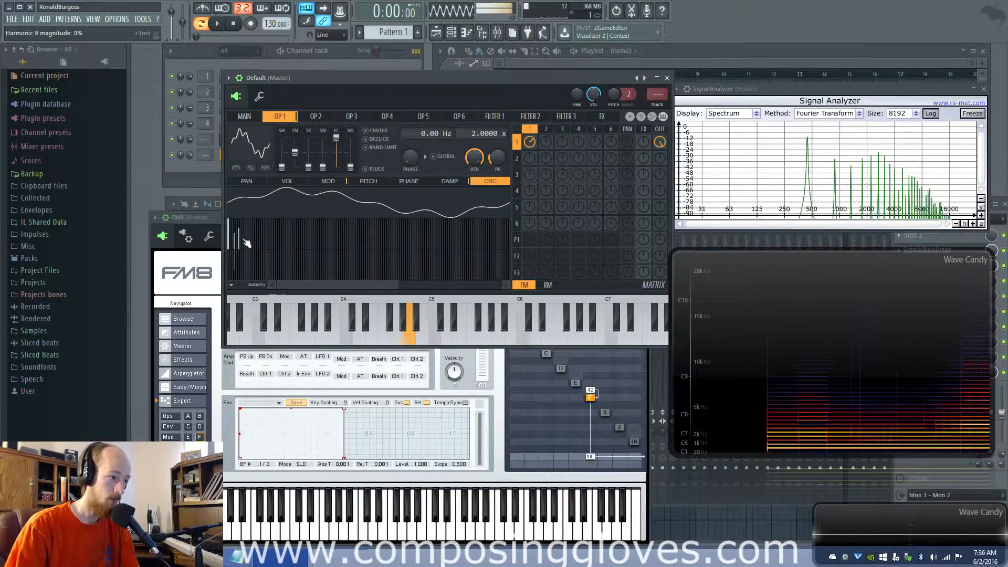
{"action": "left_click", "coordinate": [245, 251]}
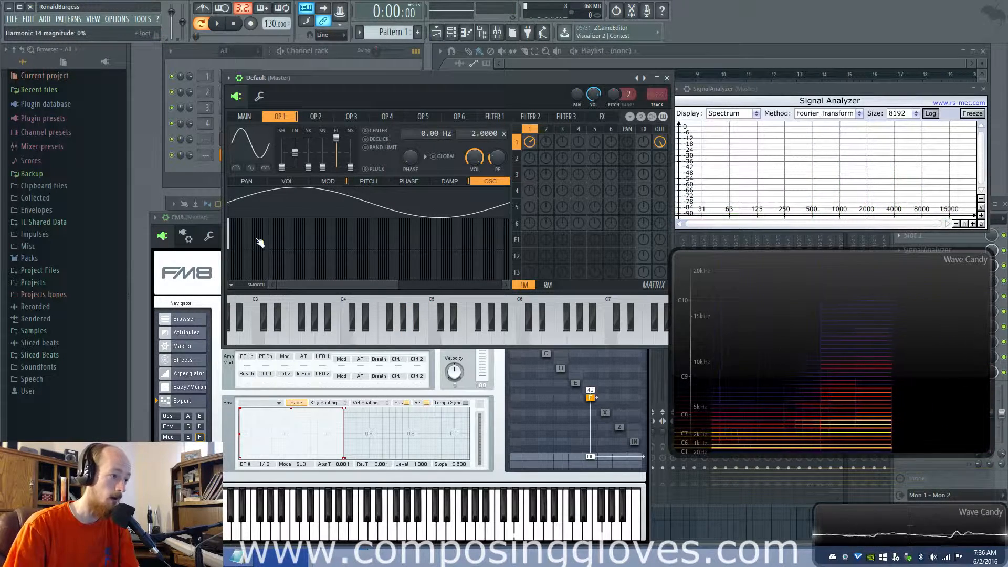
Step: Raise harmonic 16 in operator 1, increase the Shape amount, and readjust that harmonic's magnitude
{"action": "left_click_drag", "start_coordinate": [260, 242], "coordinate": [264, 235]}
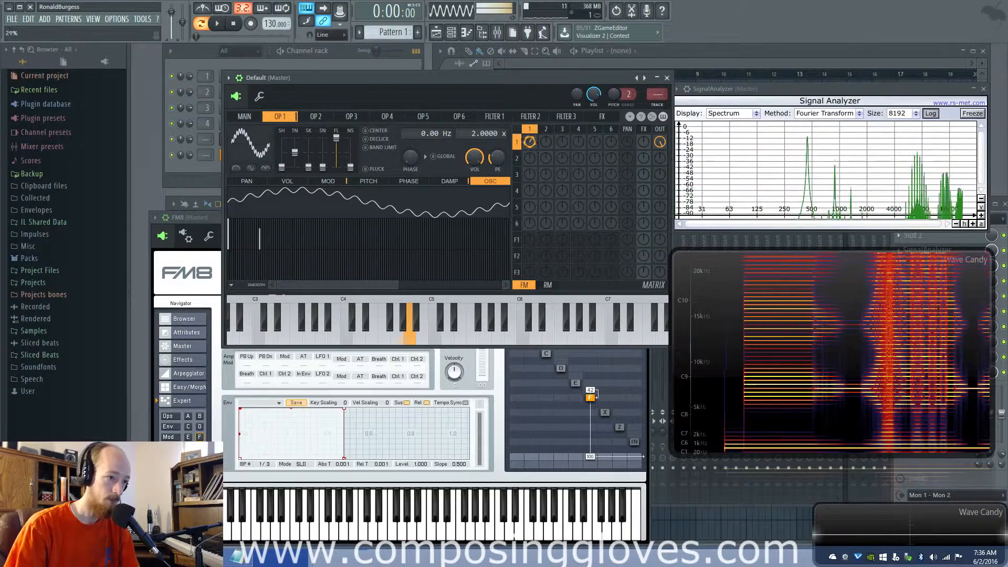
{"action": "left_click_drag", "start_coordinate": [283, 171], "coordinate": [282, 162]}
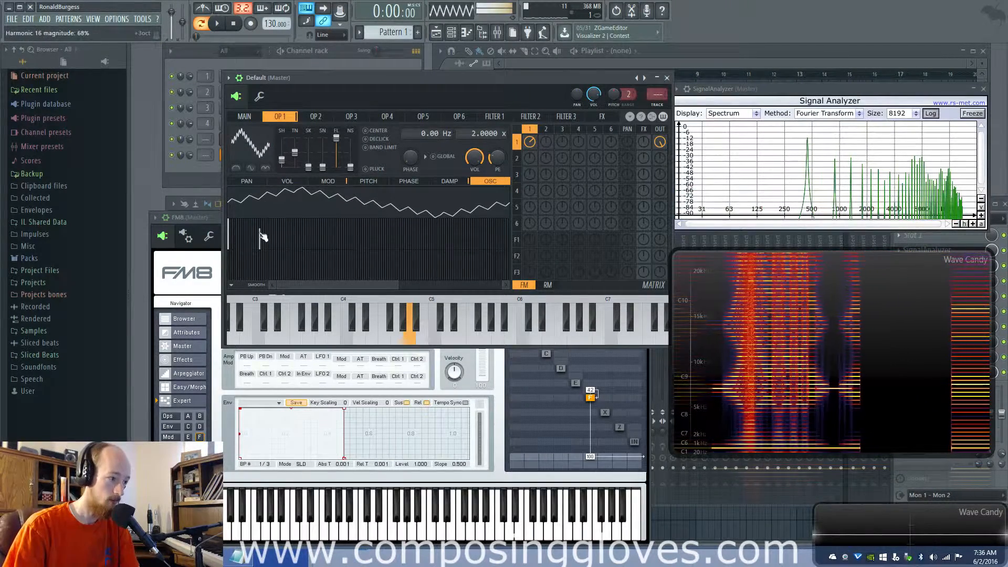
{"action": "left_click_drag", "start_coordinate": [262, 236], "coordinate": [261, 245]}
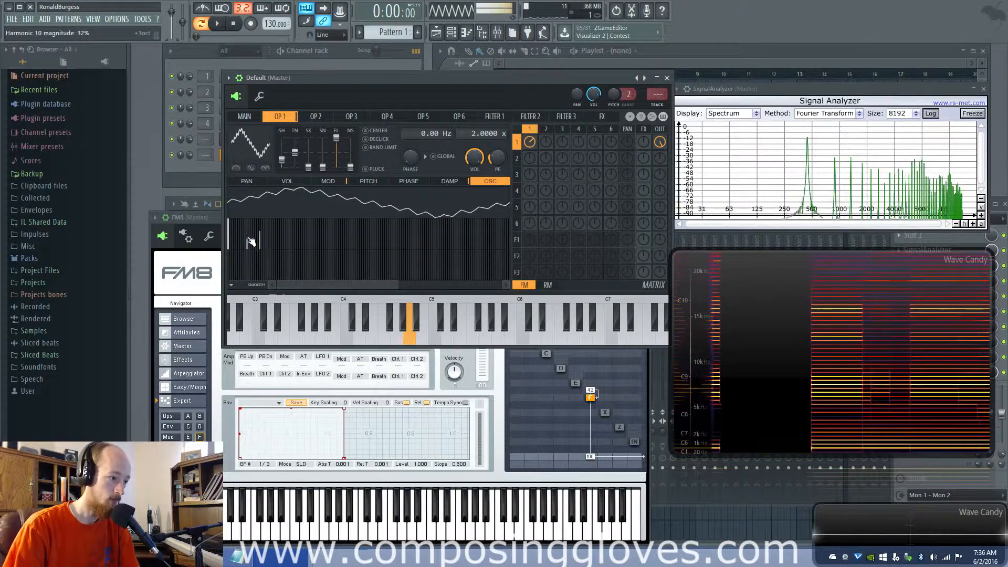
Step: Adjust the magnitudes of operator 1's harmonics between 4 and 12 and offset the phases of the lowest ones
{"action": "left_click_drag", "start_coordinate": [250, 237], "coordinate": [246, 247]}
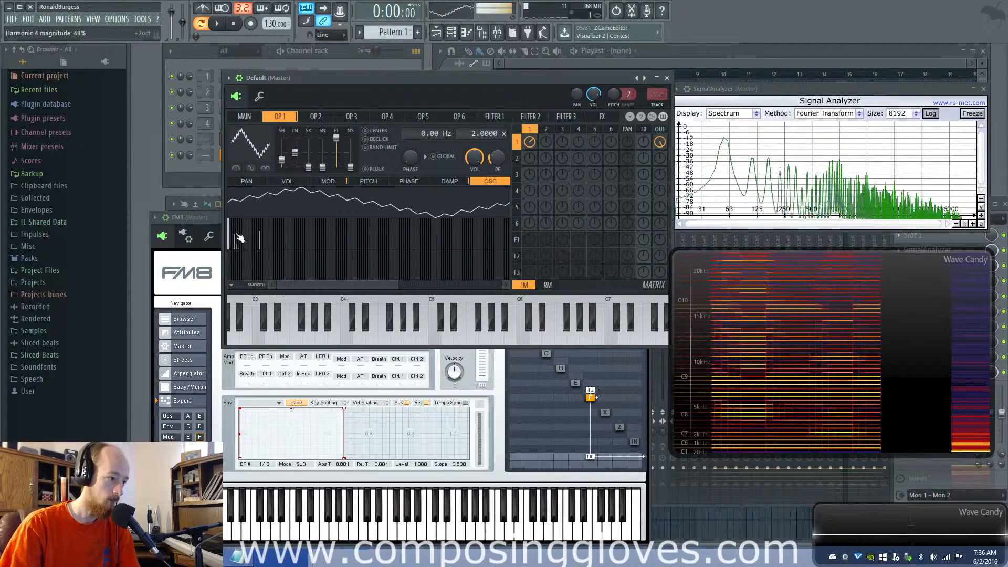
{"action": "mouse_move", "coordinate": [238, 238]}
{"action": "left_mouse_down"}
{"action": "mouse_move", "coordinate": [243, 253]}
{"action": "mouse_move", "coordinate": [254, 236]}
{"action": "left_mouse_up"}
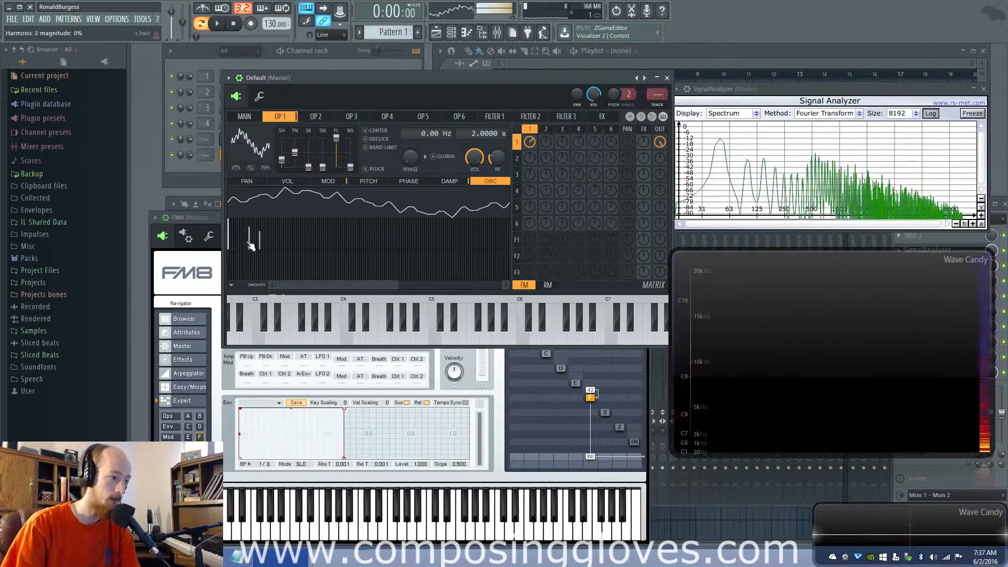
{"action": "left_click_drag", "start_coordinate": [236, 235], "coordinate": [235, 230]}
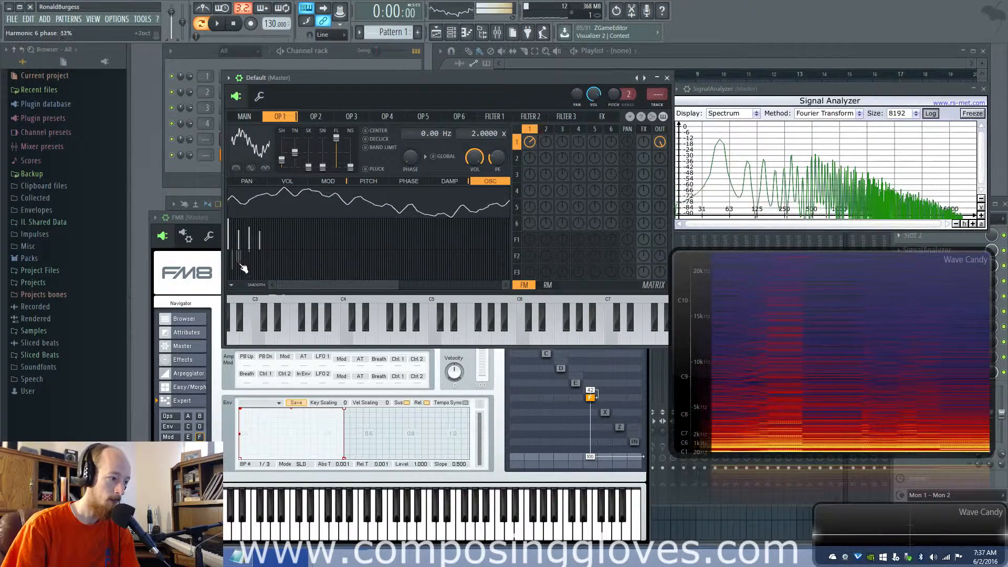
{"action": "left_click_drag", "start_coordinate": [243, 268], "coordinate": [243, 274]}
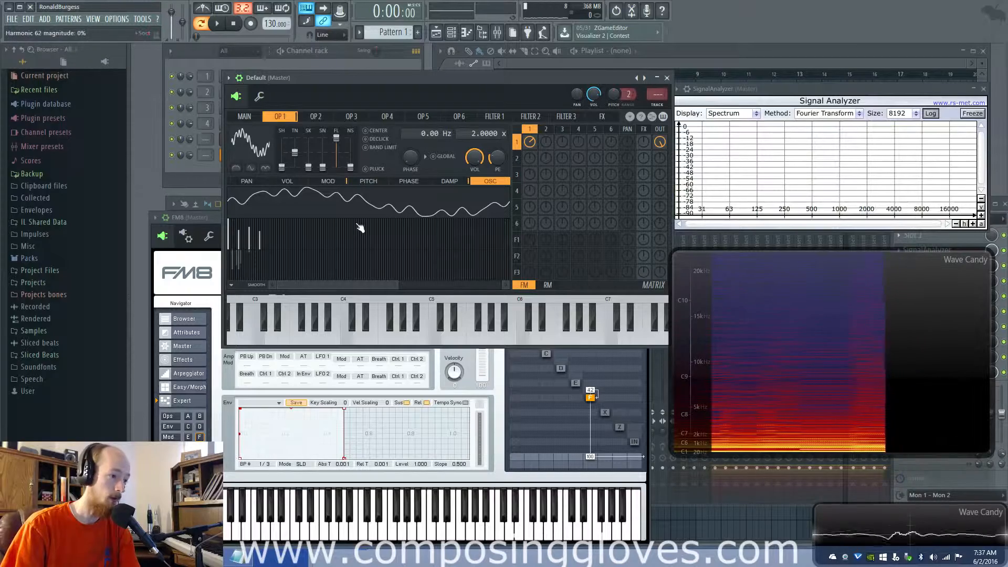
Step: Lower harmonic 11 and raise harmonic 5 in operator 1, and test the Shape amount
{"action": "left_click", "coordinate": [251, 244]}
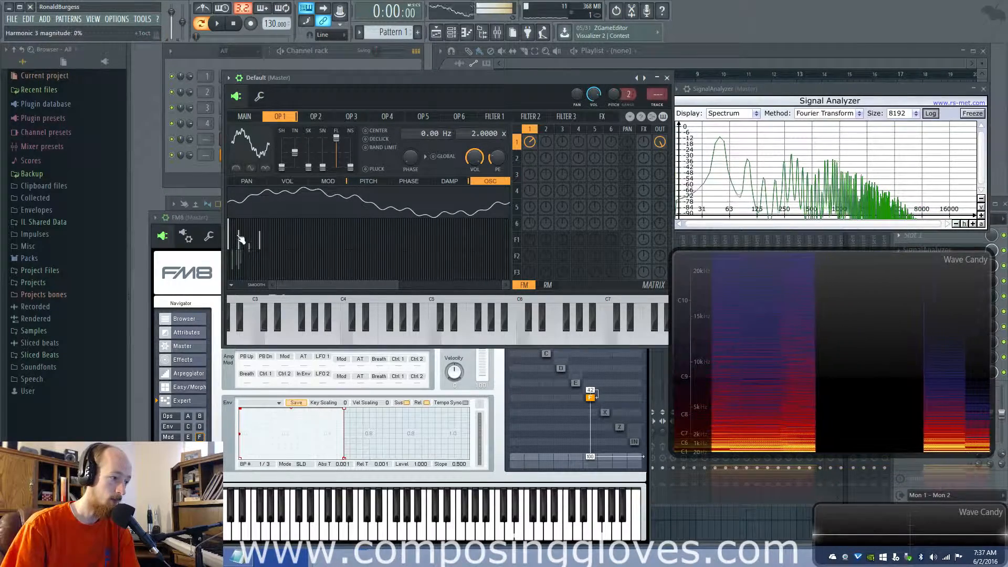
{"action": "left_click_drag", "start_coordinate": [238, 235], "coordinate": [237, 225]}
{"action": "mouse_move", "coordinate": [282, 167]}
{"action": "left_mouse_down"}
{"action": "mouse_move", "coordinate": [282, 140]}
{"action": "mouse_move", "coordinate": [282, 168]}
{"action": "left_mouse_up"}
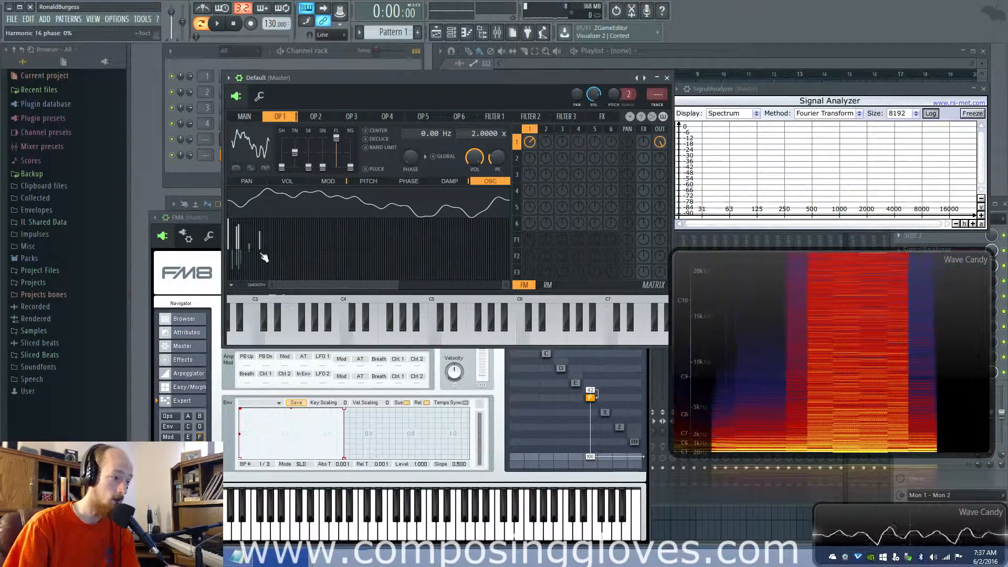
Step: Change operator 1's waveform to Saw and convert the shape to sine harmonics
{"action": "right_click", "coordinate": [273, 140]}
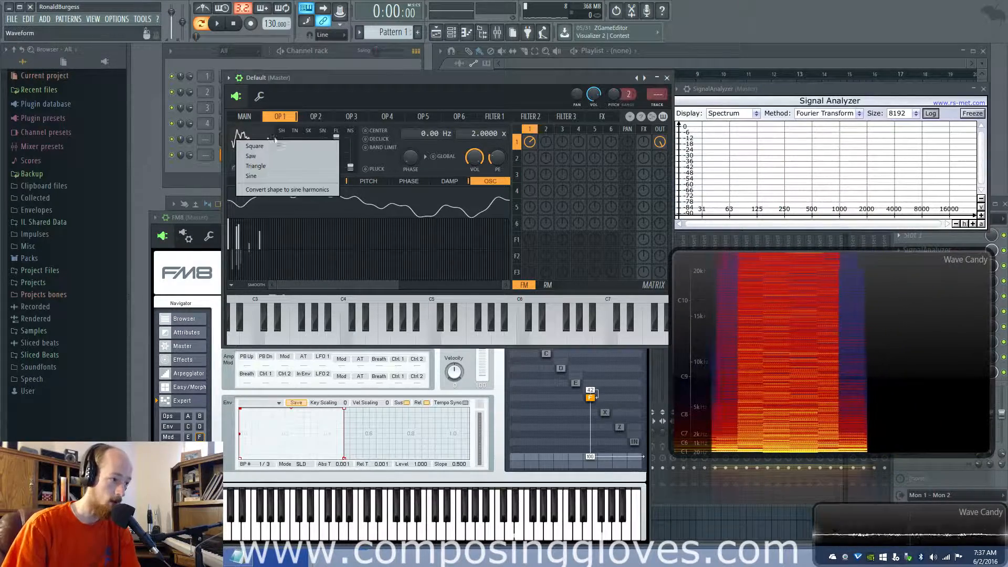
{"action": "left_click", "coordinate": [281, 154]}
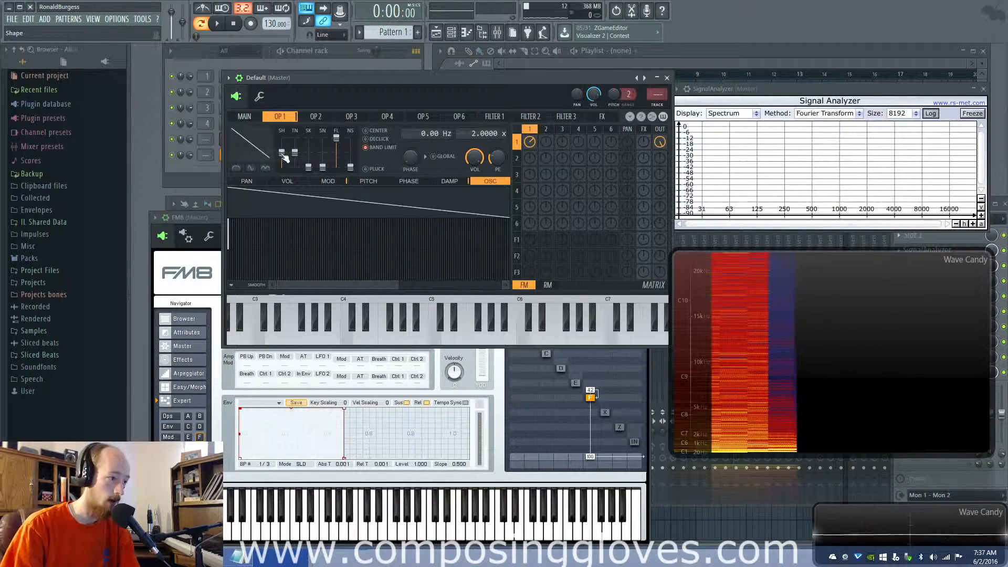
{"action": "right_click", "coordinate": [242, 141]}
{"action": "left_click", "coordinate": [271, 192]}
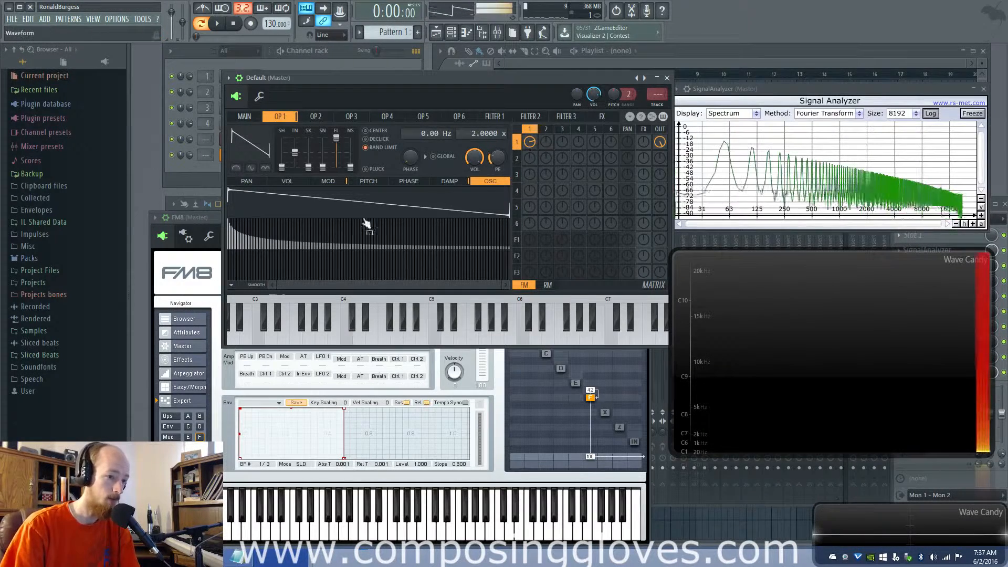
Step: Draw freehand phase offsets across operator 1's harmonics and reshape the magnitudes of the lower and middle harmonics
{"action": "mouse_move", "coordinate": [235, 253]}
{"action": "left_mouse_down"}
{"action": "mouse_move", "coordinate": [382, 272]}
{"action": "mouse_move", "coordinate": [499, 272]}
{"action": "mouse_move", "coordinate": [507, 261]}
{"action": "mouse_move", "coordinate": [364, 261]}
{"action": "mouse_move", "coordinate": [391, 264]}
{"action": "mouse_move", "coordinate": [382, 269]}
{"action": "left_mouse_up"}
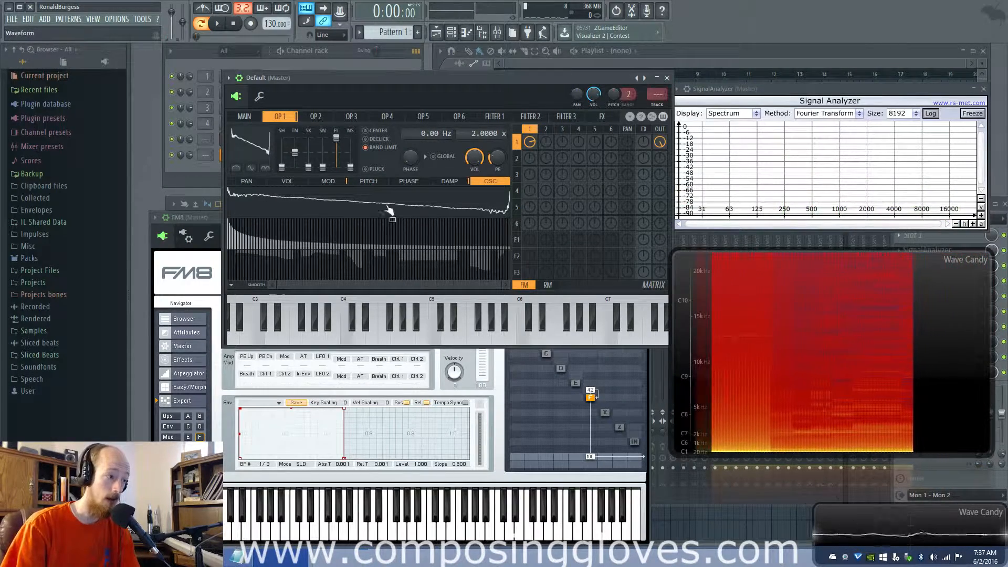
{"action": "mouse_move", "coordinate": [348, 269]}
{"action": "left_mouse_down"}
{"action": "mouse_move", "coordinate": [224, 263]}
{"action": "mouse_move", "coordinate": [471, 275]}
{"action": "left_mouse_up"}
{"action": "mouse_move", "coordinate": [398, 271]}
{"action": "left_mouse_down"}
{"action": "mouse_move", "coordinate": [276, 265]}
{"action": "mouse_move", "coordinate": [342, 241]}
{"action": "mouse_move", "coordinate": [482, 244]}
{"action": "mouse_move", "coordinate": [503, 230]}
{"action": "left_mouse_up"}
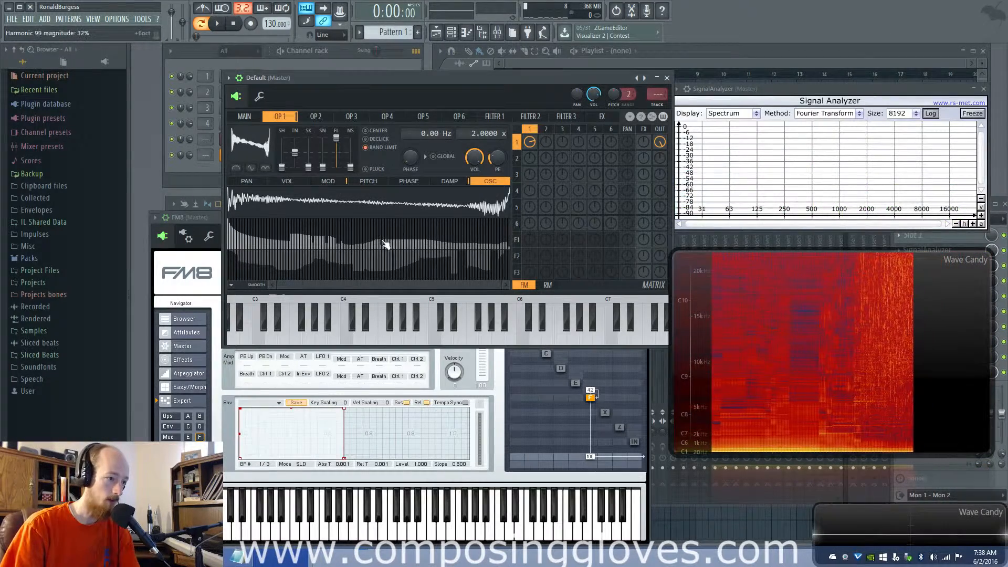
{"action": "left_click_drag", "start_coordinate": [381, 241], "coordinate": [419, 244]}
{"action": "left_click_drag", "start_coordinate": [315, 229], "coordinate": [275, 226]}
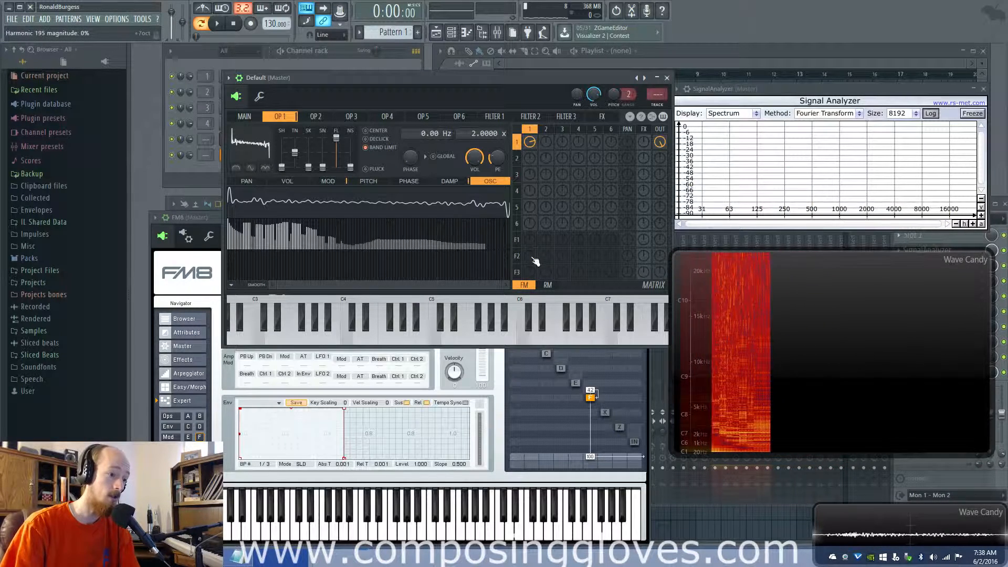
Step: Clear operator 1's harmonics above the fundamental, try the Square waveform, and reset the waveform to Sine
{"action": "left_click_drag", "start_coordinate": [504, 265], "coordinate": [226, 263]}
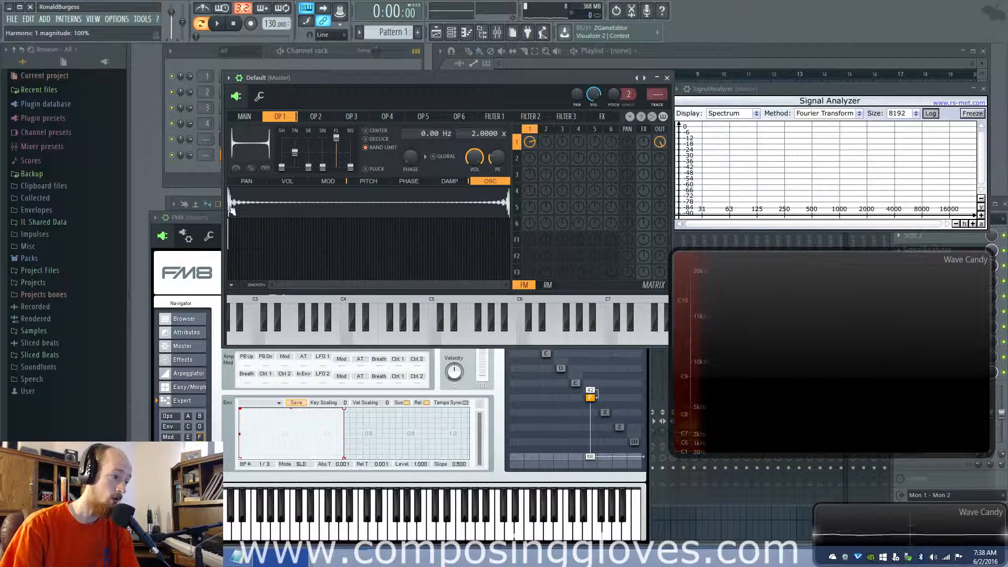
{"action": "left_click", "coordinate": [228, 219]}
{"action": "left_click", "coordinate": [258, 159]}
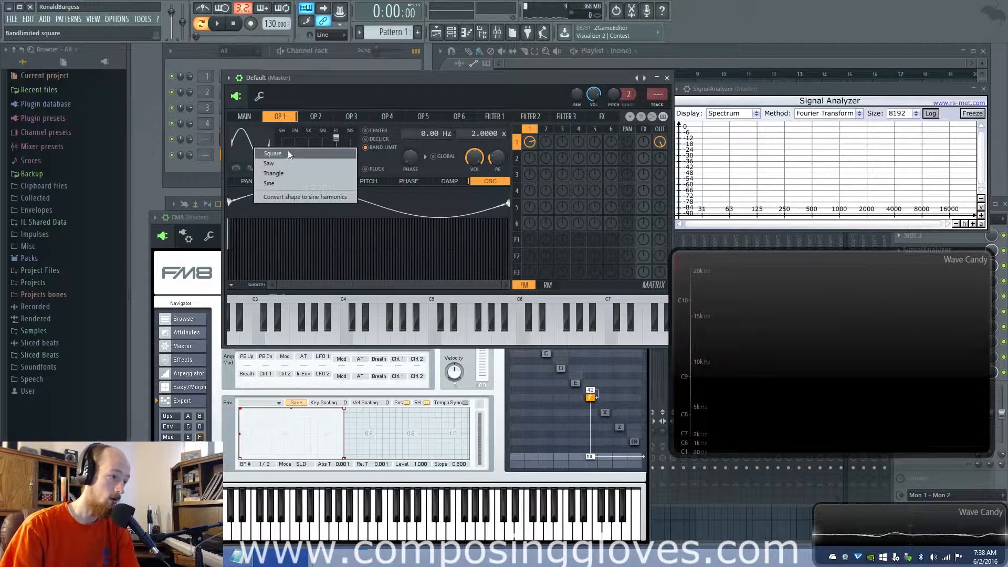
{"action": "left_click", "coordinate": [288, 152]}
{"action": "left_click", "coordinate": [260, 161]}
{"action": "left_click", "coordinate": [292, 182]}
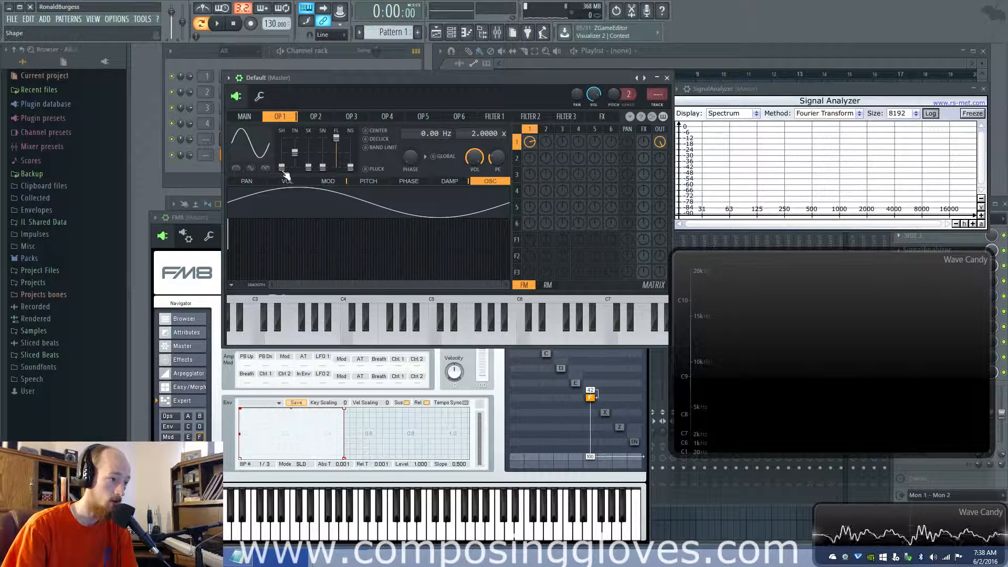
Step: Raise operator 1's Shape toward a triangle, test and clear a harmonic near 60, and add one near 30
{"action": "left_click_drag", "start_coordinate": [283, 172], "coordinate": [282, 161]}
{"action": "left_click", "coordinate": [327, 240]}
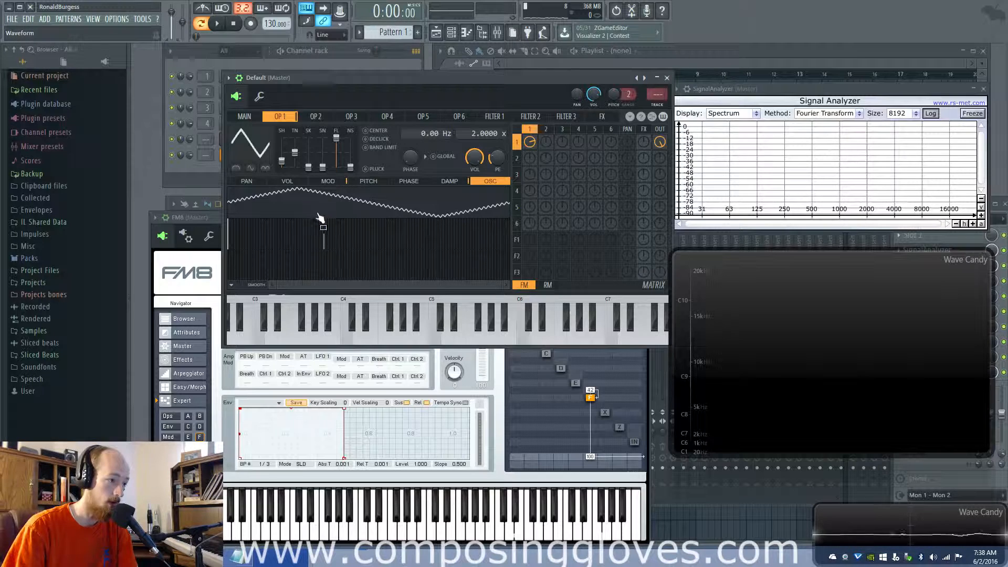
{"action": "left_click", "coordinate": [326, 275]}
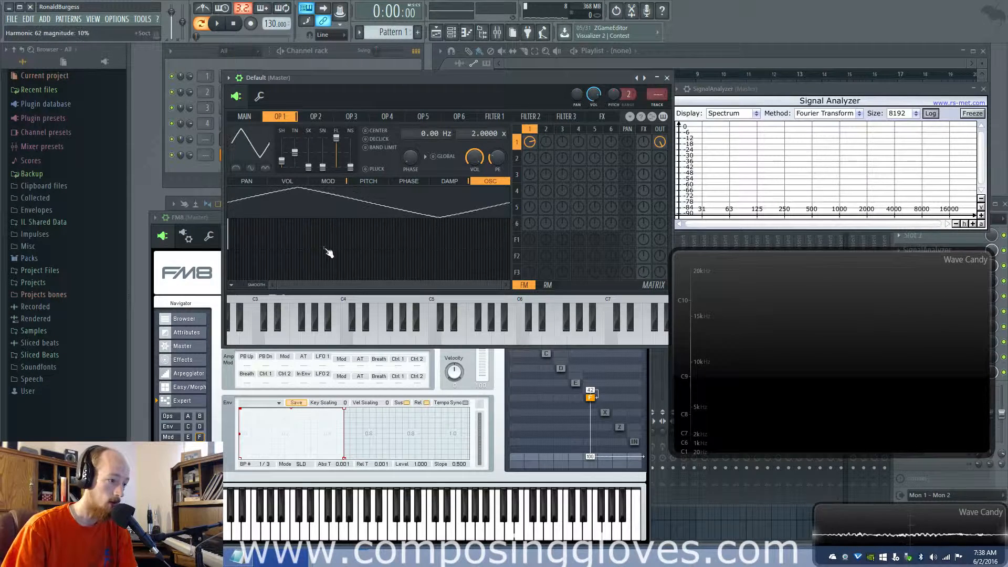
{"action": "left_click", "coordinate": [281, 234]}
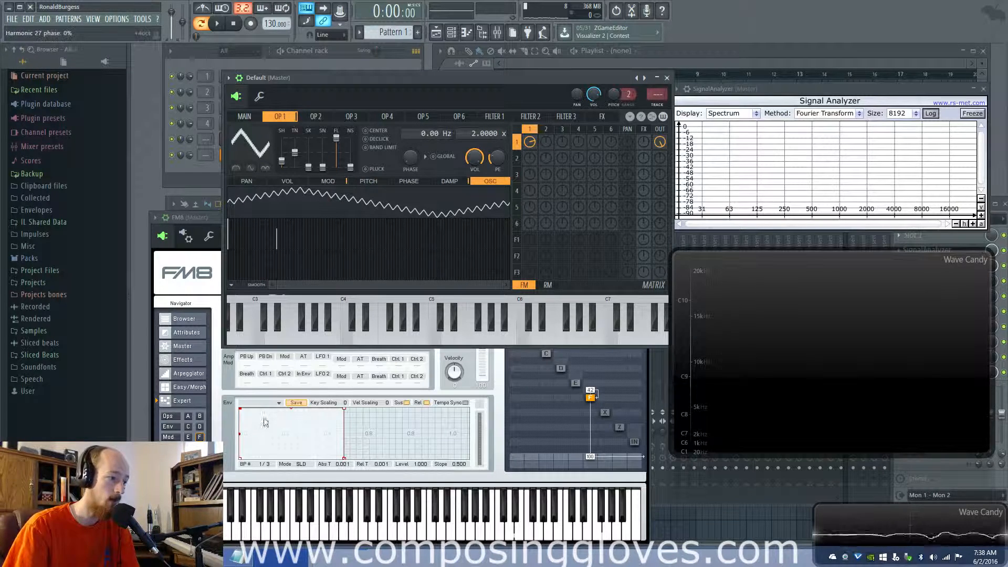
Step: Remove operator 1's self-modulation and lower its Shape to a plain sine
{"action": "left_click", "coordinate": [316, 116]}
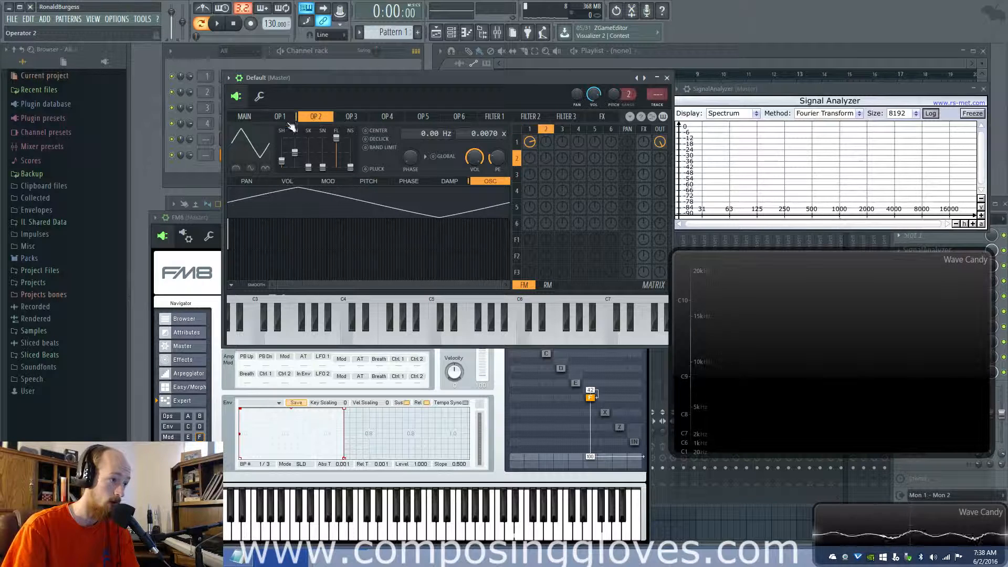
{"action": "left_click", "coordinate": [530, 142]}
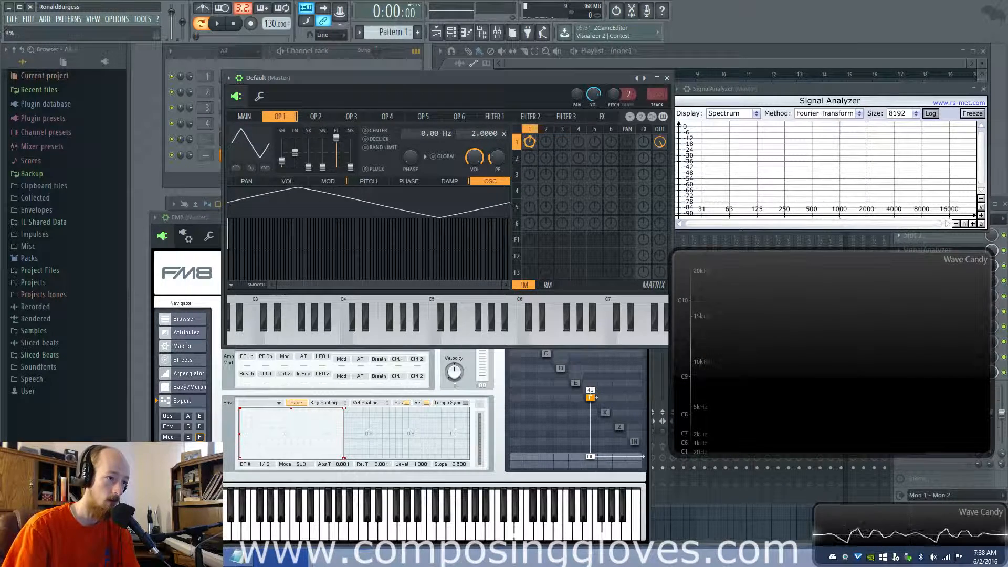
{"action": "left_click_drag", "start_coordinate": [281, 162], "coordinate": [292, 170]}
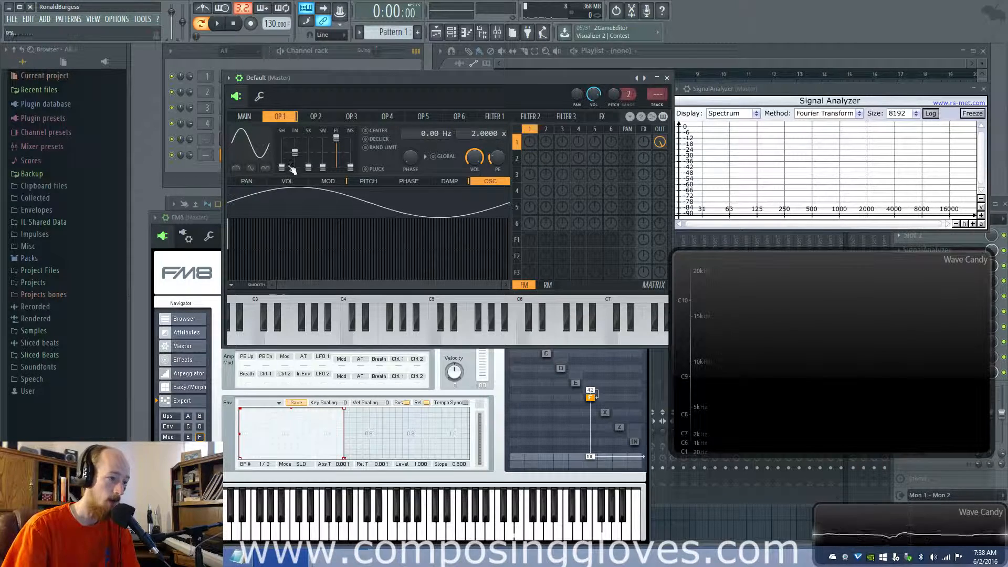
Step: Route operator 2 to modulate operator 1 and set operator 2's frequency ratio to 0.0210
{"action": "left_click", "coordinate": [547, 133]}
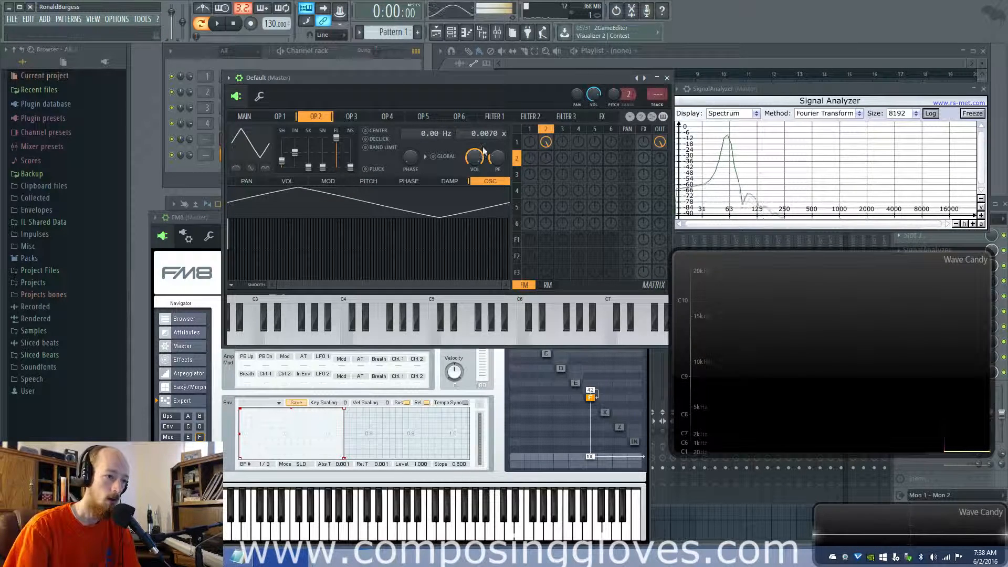
{"action": "left_click_drag", "start_coordinate": [491, 134], "coordinate": [491, 134]}
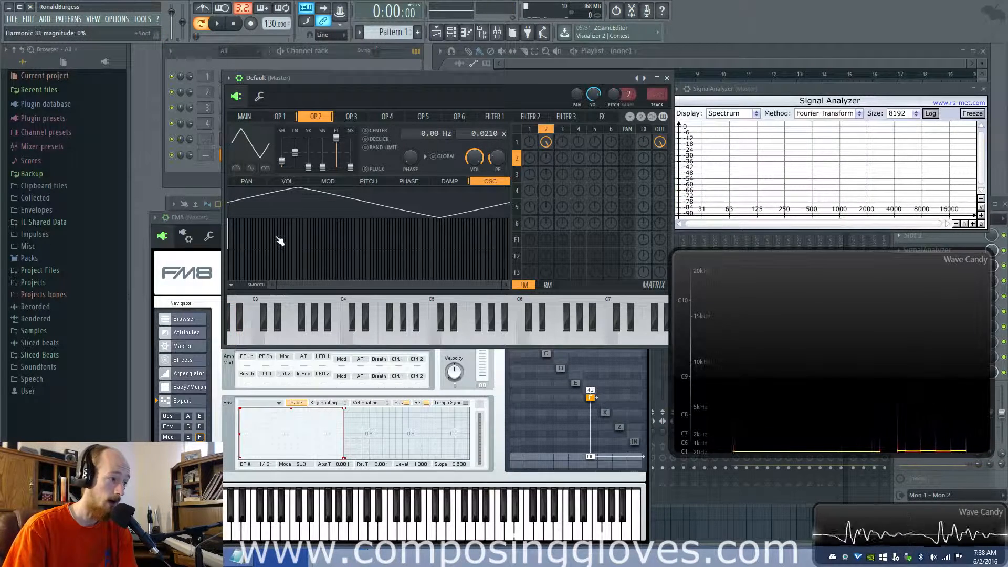
Step: Add a harmonic near 12 to operator 2 and test its Shape at sine and saw
{"action": "left_click", "coordinate": [252, 232]}
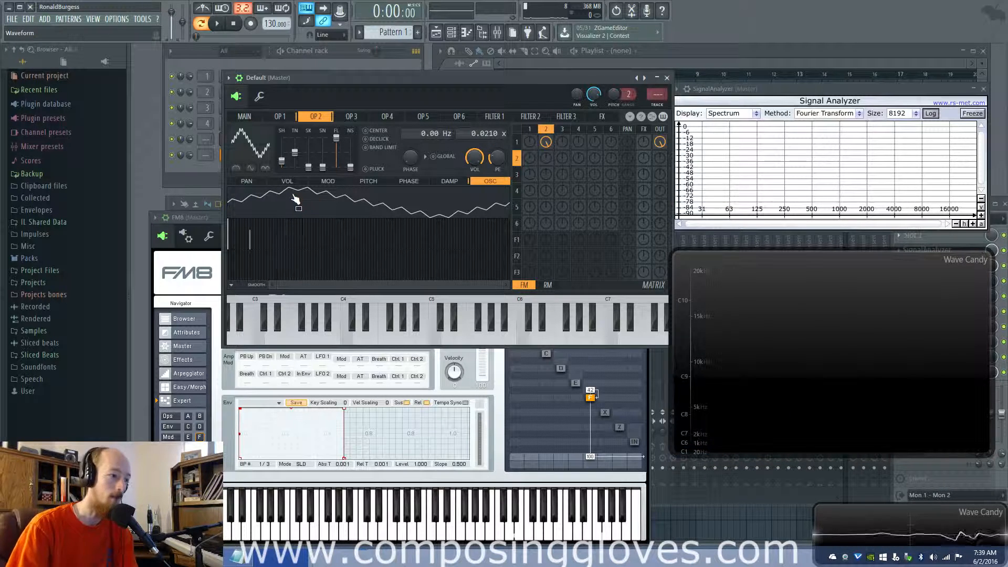
{"action": "left_click_drag", "start_coordinate": [281, 161], "coordinate": [282, 167]}
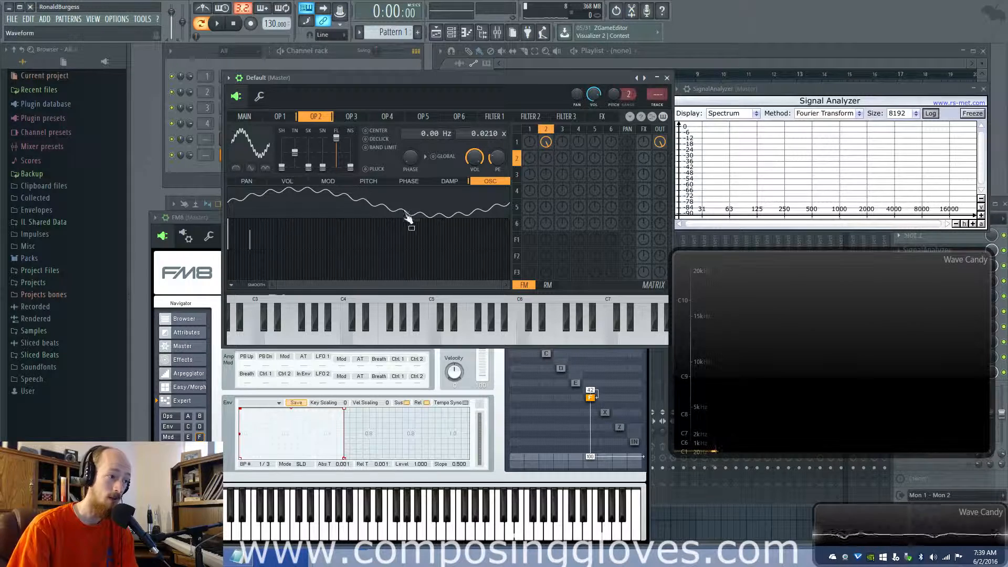
{"action": "left_click_drag", "start_coordinate": [292, 178], "coordinate": [281, 152]}
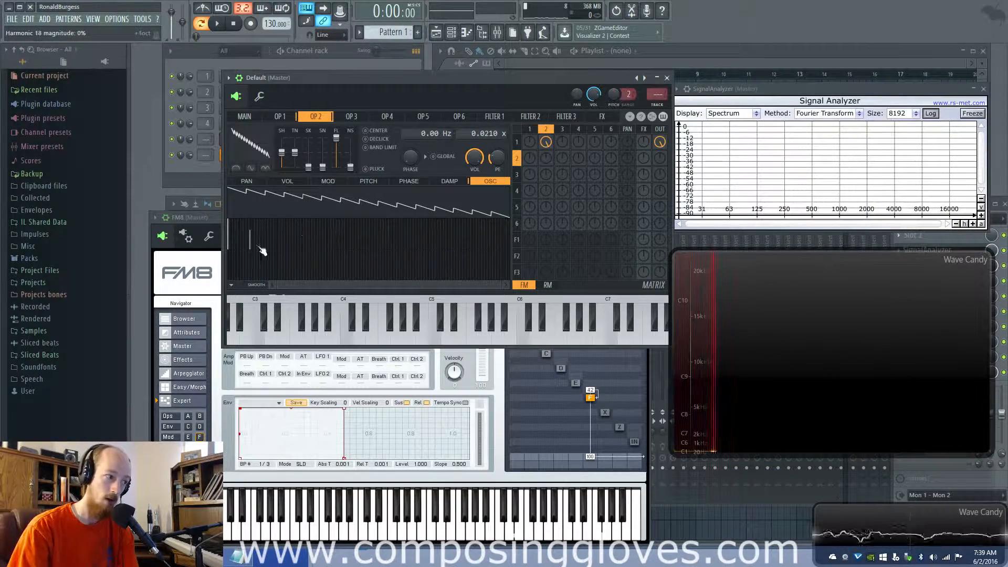
Step: Test an additional harmonic near 25 on operator 2 and clear all its harmonics above the fundamental
{"action": "left_click", "coordinate": [276, 239]}
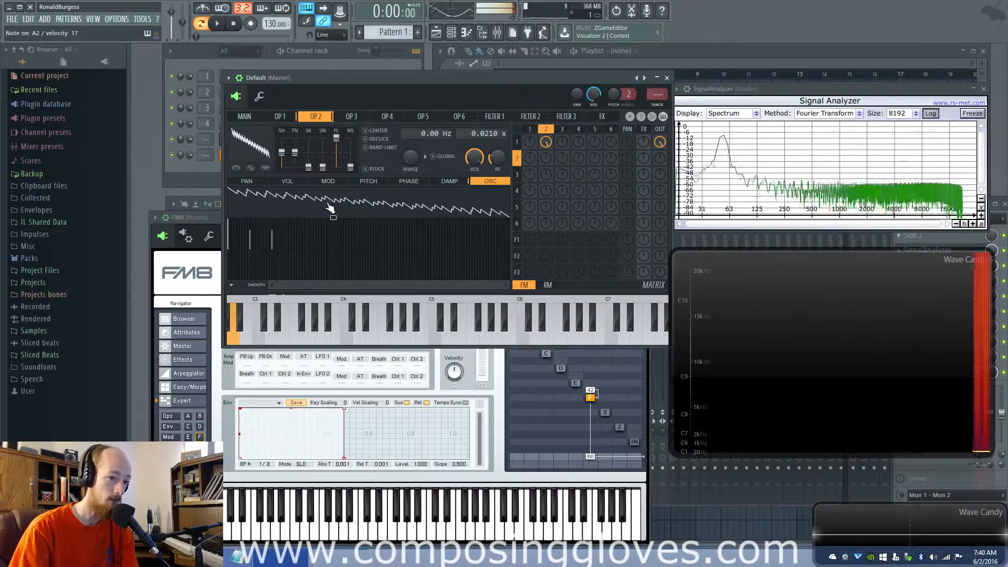
{"action": "left_click", "coordinate": [274, 250]}
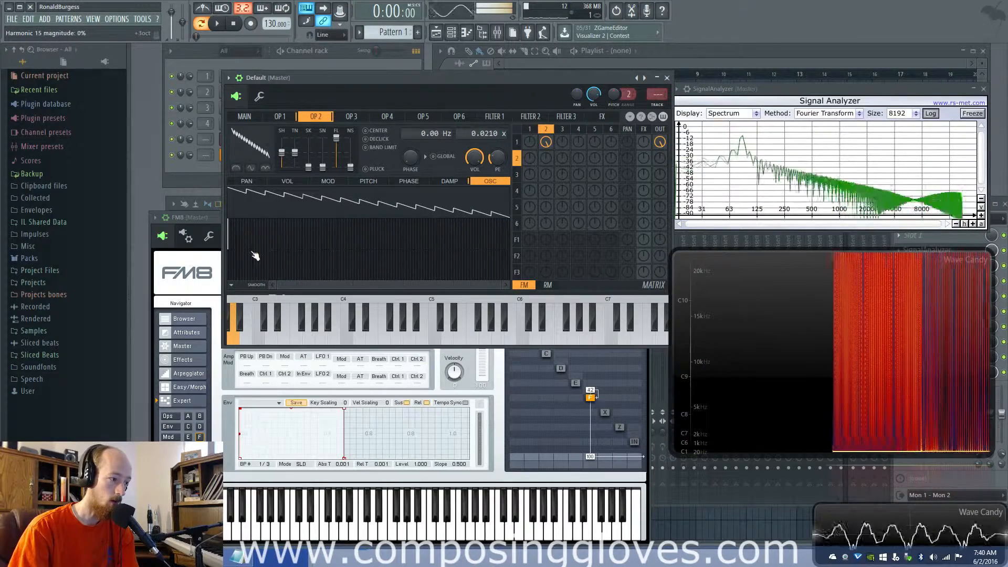
{"action": "left_click", "coordinate": [251, 250]}
{"action": "left_click", "coordinate": [275, 254]}
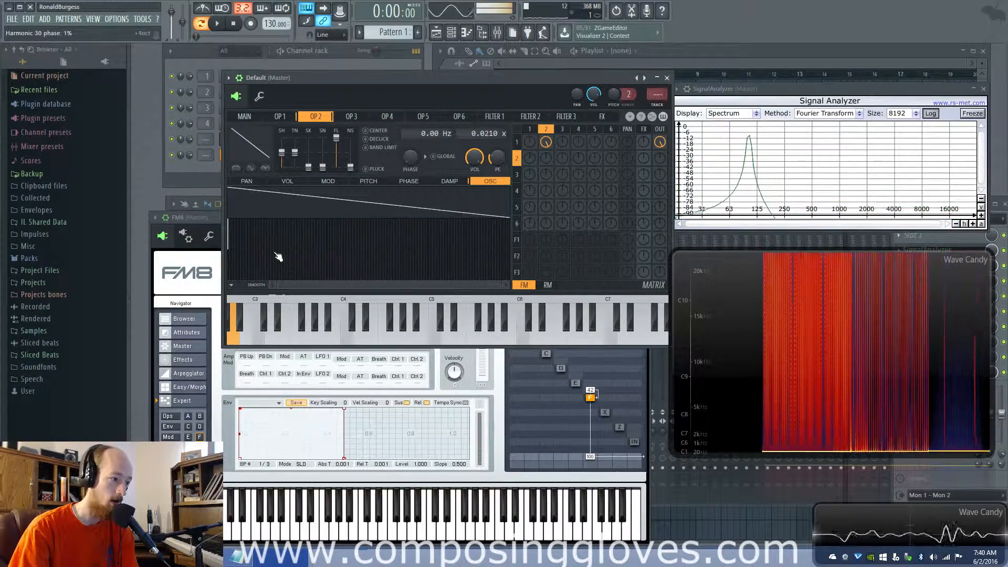
Step: Add a harmonic near 7 to operator 2, adjust its magnitude and clear the extra harmonic beside it
{"action": "left_click", "coordinate": [241, 245]}
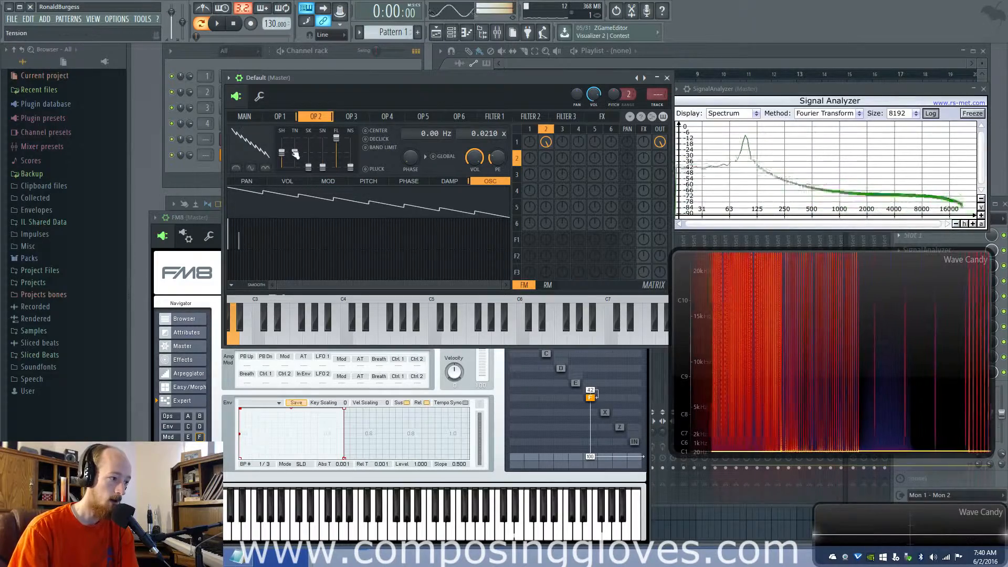
{"action": "left_click_drag", "start_coordinate": [239, 233], "coordinate": [239, 233]}
{"action": "left_click", "coordinate": [241, 233]}
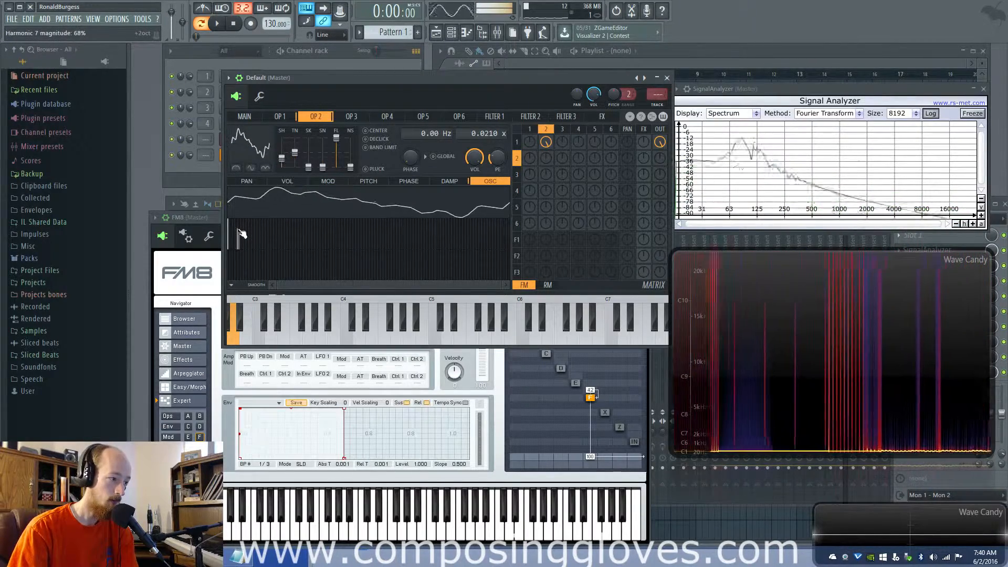
{"action": "left_click_drag", "start_coordinate": [239, 243], "coordinate": [239, 250]}
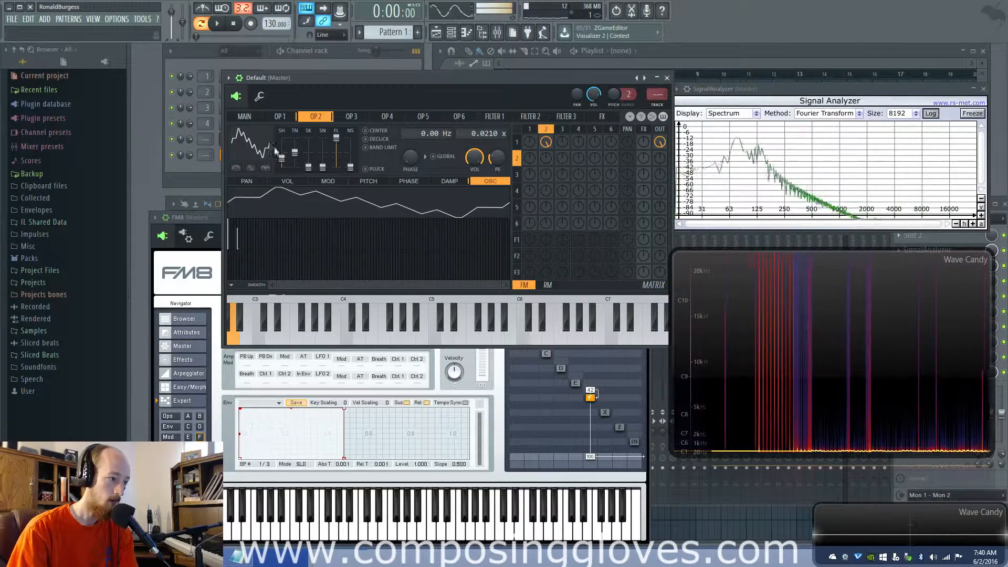
Step: Sweep operator 2's Shape up to a square and back down to sine, and clear its added harmonic
{"action": "left_click_drag", "start_coordinate": [283, 159], "coordinate": [289, 143]}
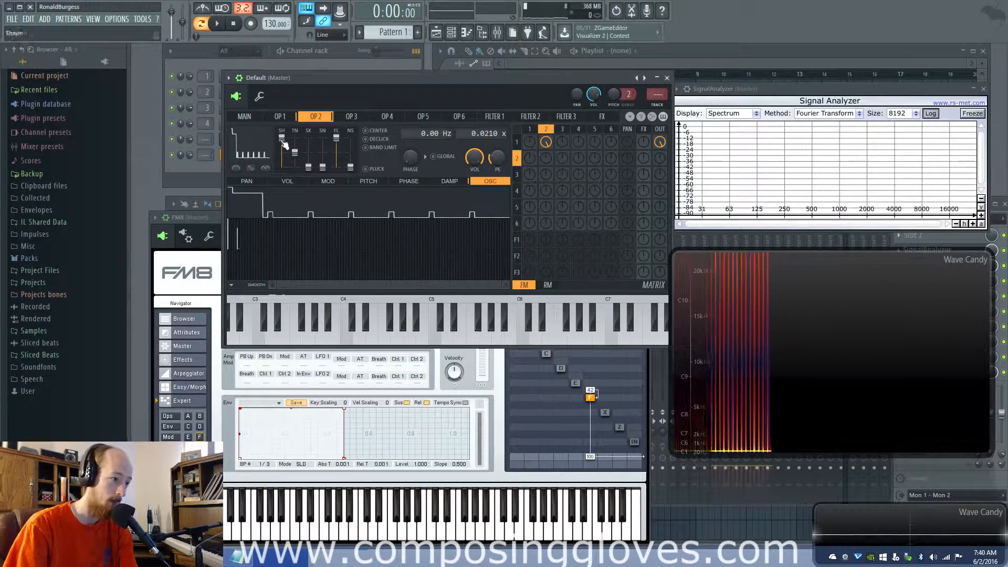
{"action": "left_click_drag", "start_coordinate": [282, 137], "coordinate": [282, 167]}
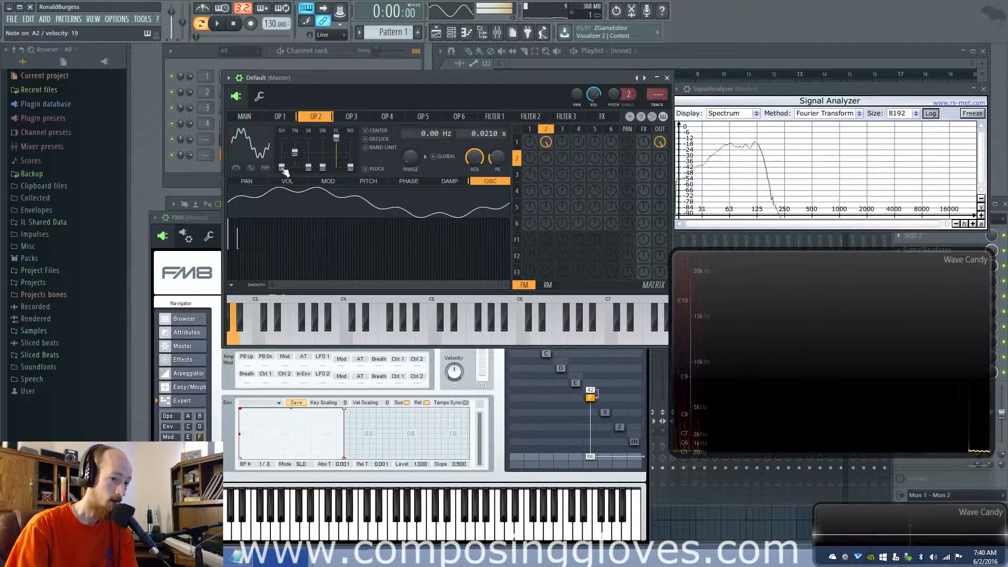
{"action": "left_click_drag", "start_coordinate": [245, 250], "coordinate": [246, 252]}
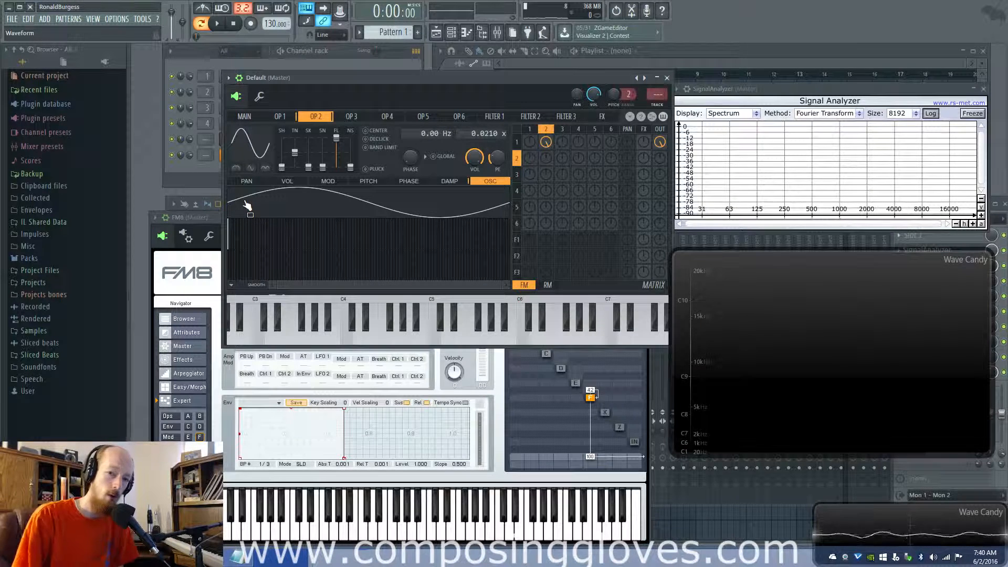
Step: Switch to FM8 and try the TX Wave 7 and 6th Formant waveforms on operator F
{"action": "left_click_drag", "start_coordinate": [215, 214], "coordinate": [243, 124]}
{"action": "left_click", "coordinate": [402, 224]}
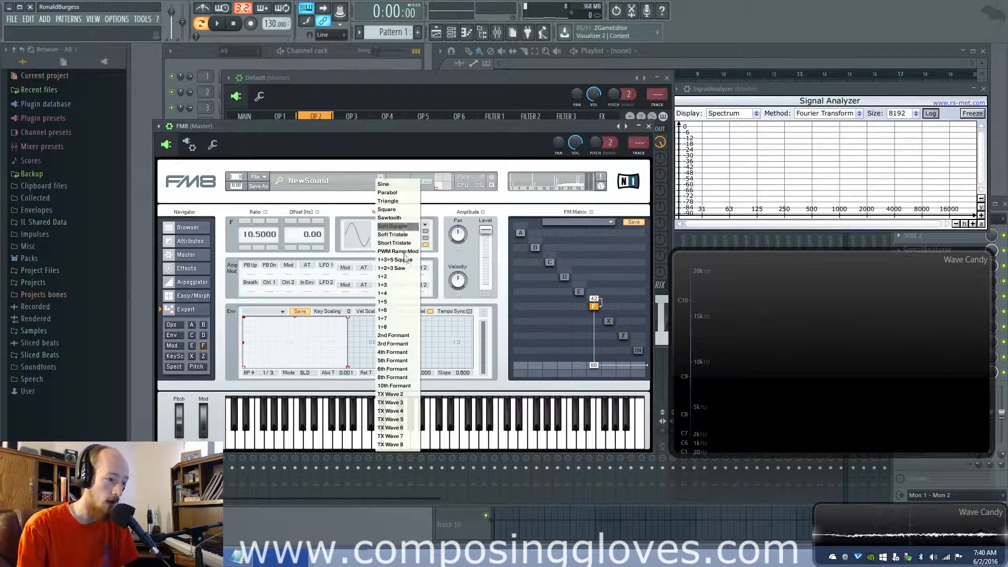
{"action": "left_click", "coordinate": [392, 436]}
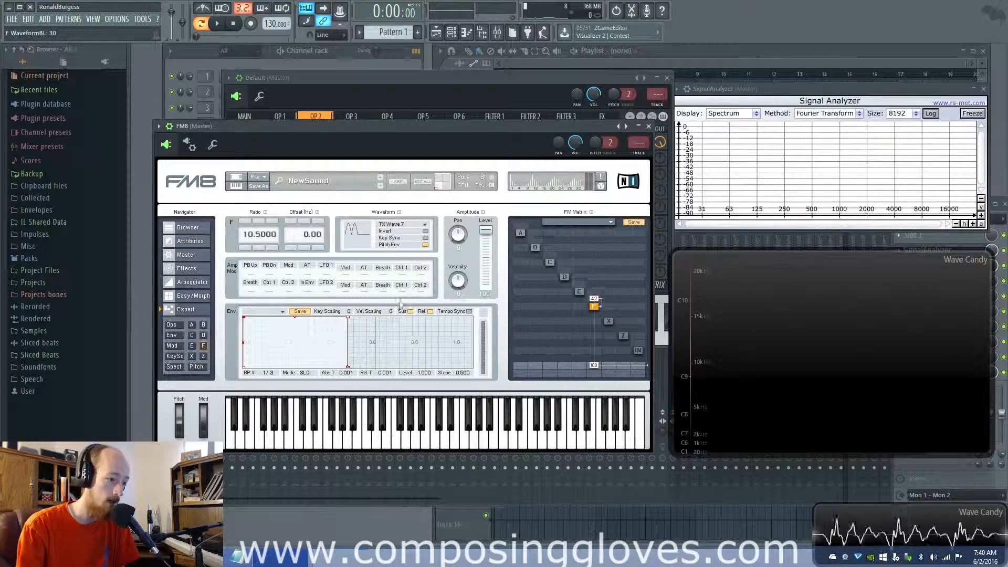
{"action": "left_click", "coordinate": [403, 226]}
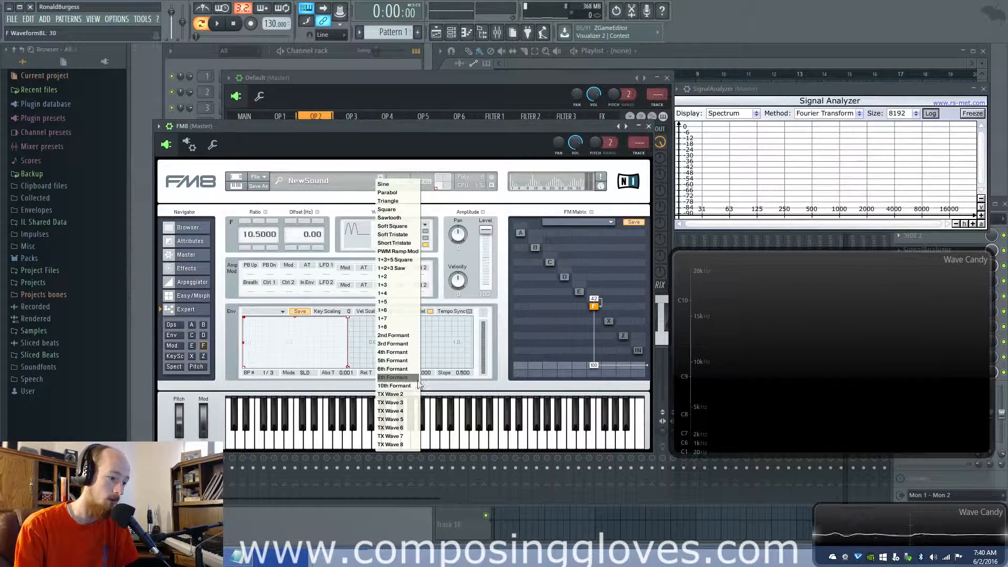
{"action": "left_click", "coordinate": [406, 370]}
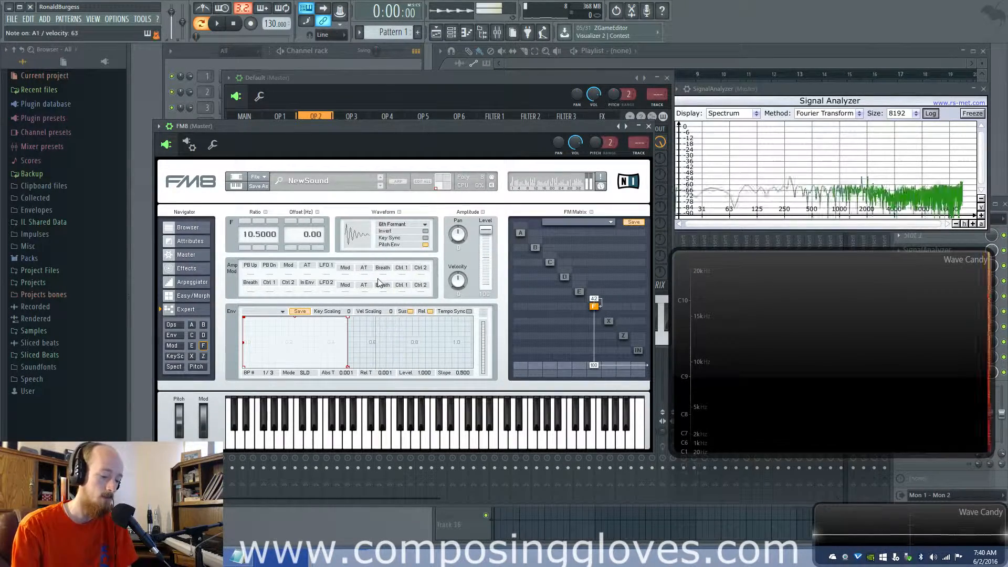
Step: Reduce operator F's self-modulation to about 28 and try the 10th Formant and 1+7 waveforms
{"action": "left_click_drag", "start_coordinate": [593, 298], "coordinate": [594, 306]}
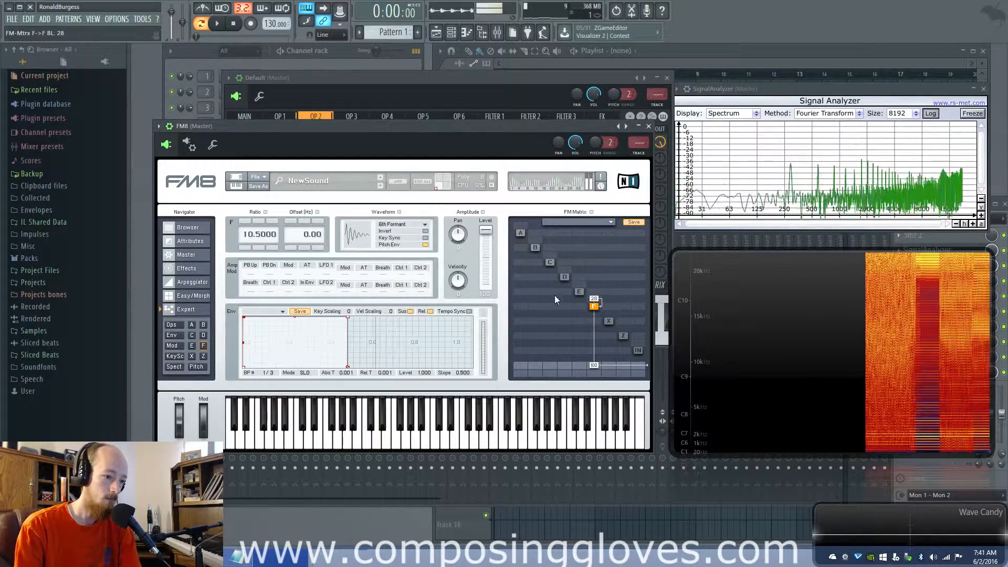
{"action": "left_click", "coordinate": [405, 222]}
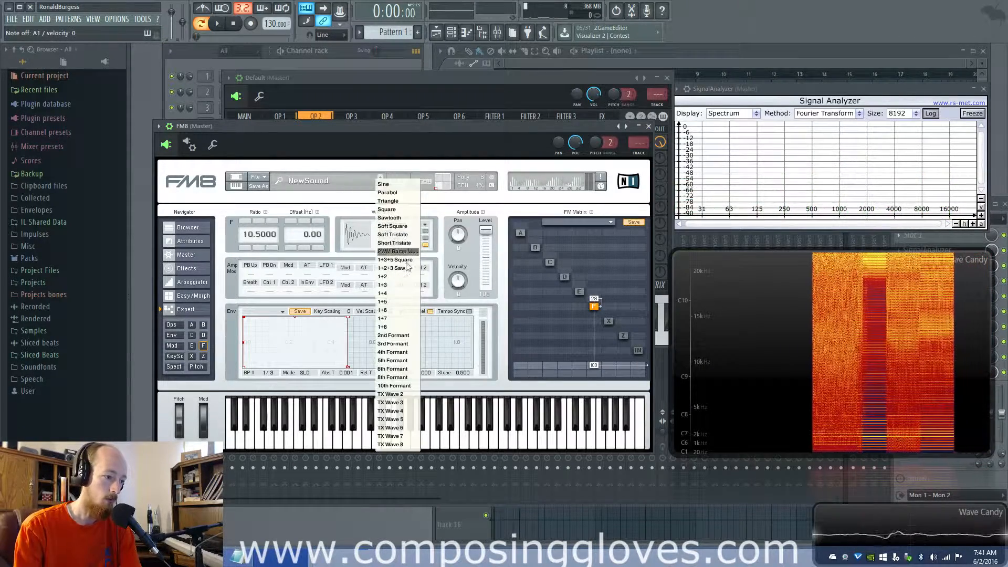
{"action": "left_click", "coordinate": [407, 386]}
{"action": "left_click", "coordinate": [403, 225]}
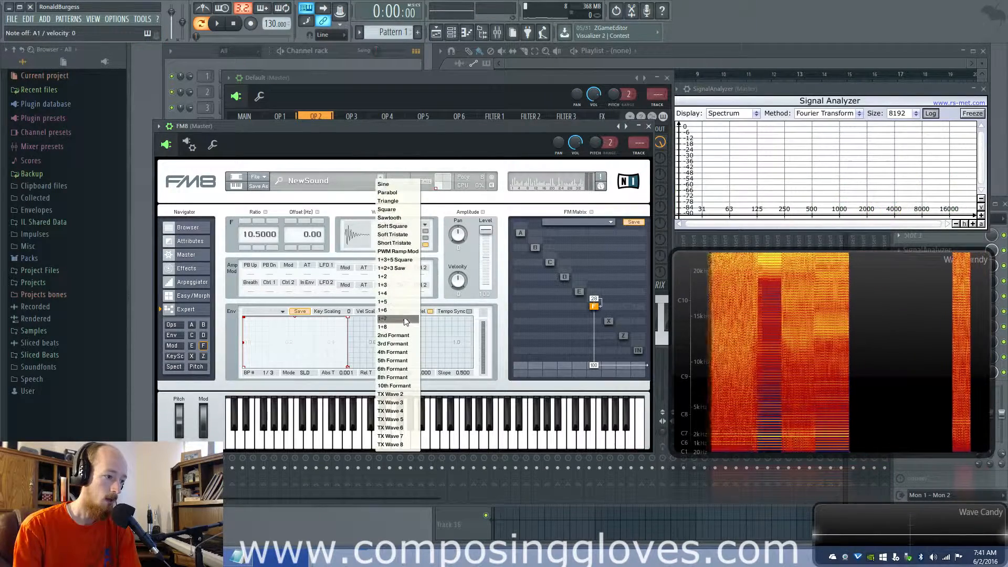
{"action": "left_click", "coordinate": [387, 318]}
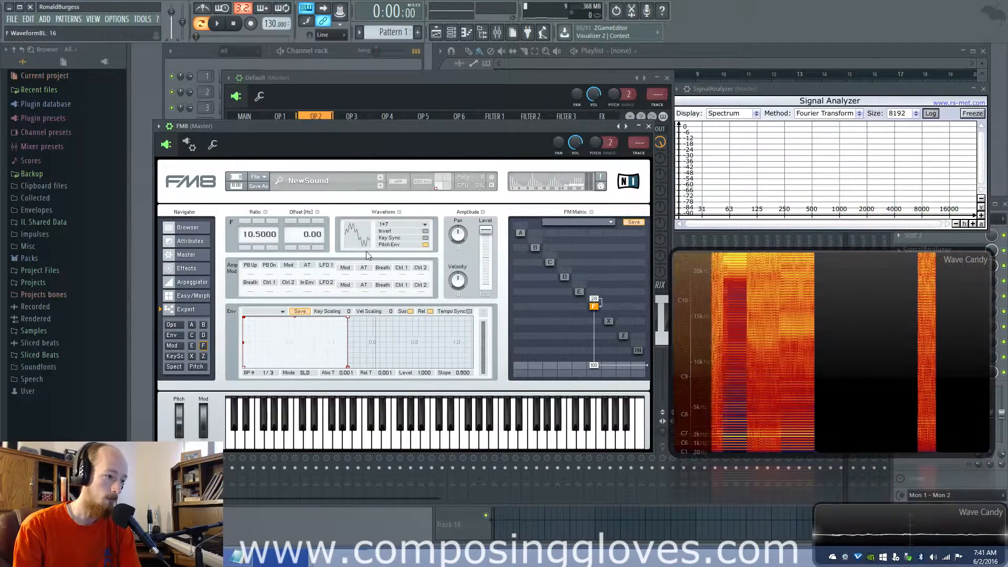
Step: Try the 1+8 and 1+2 waveforms on operator F
{"action": "left_click", "coordinate": [395, 225]}
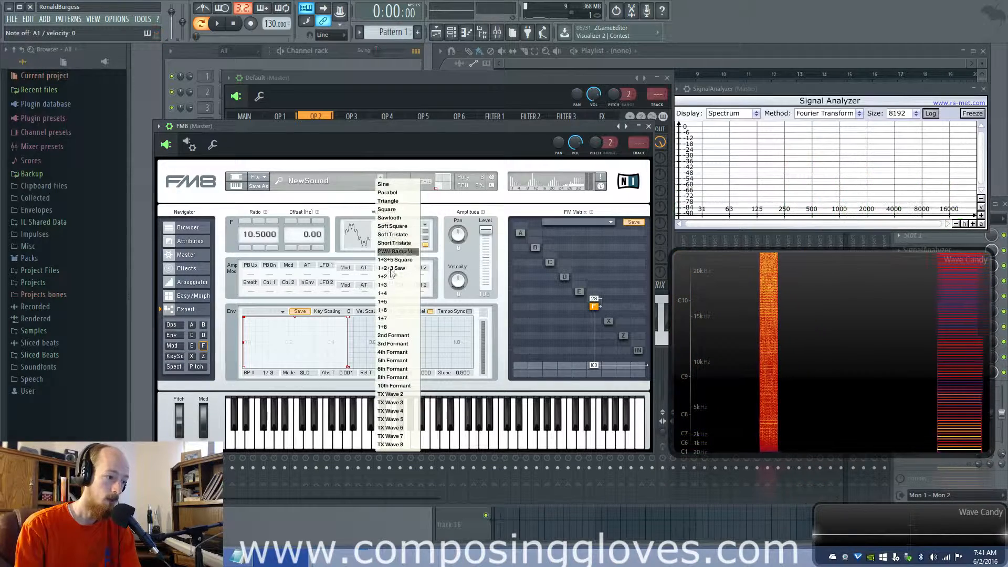
{"action": "left_click", "coordinate": [390, 327]}
{"action": "left_click", "coordinate": [395, 224]}
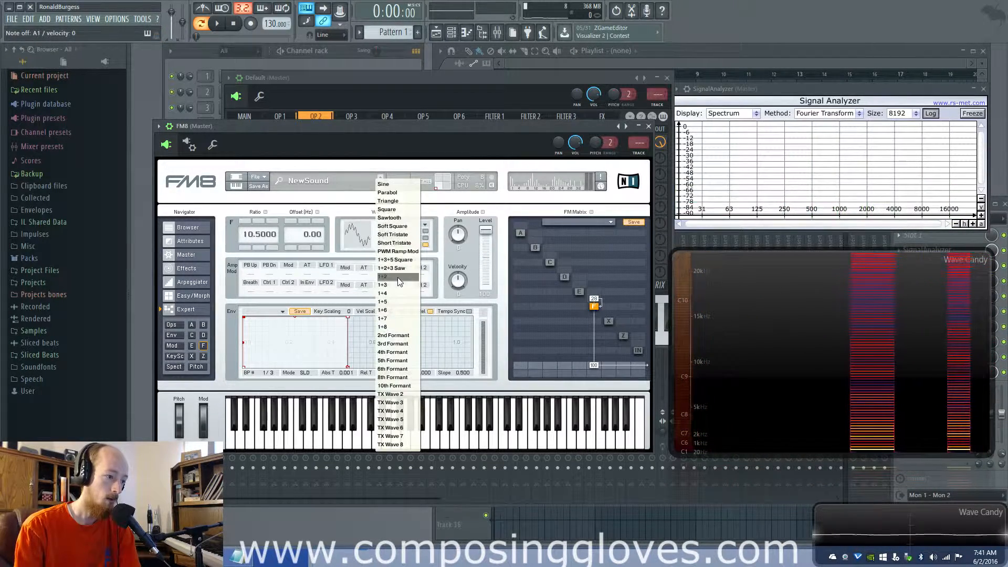
{"action": "left_click", "coordinate": [398, 276]}
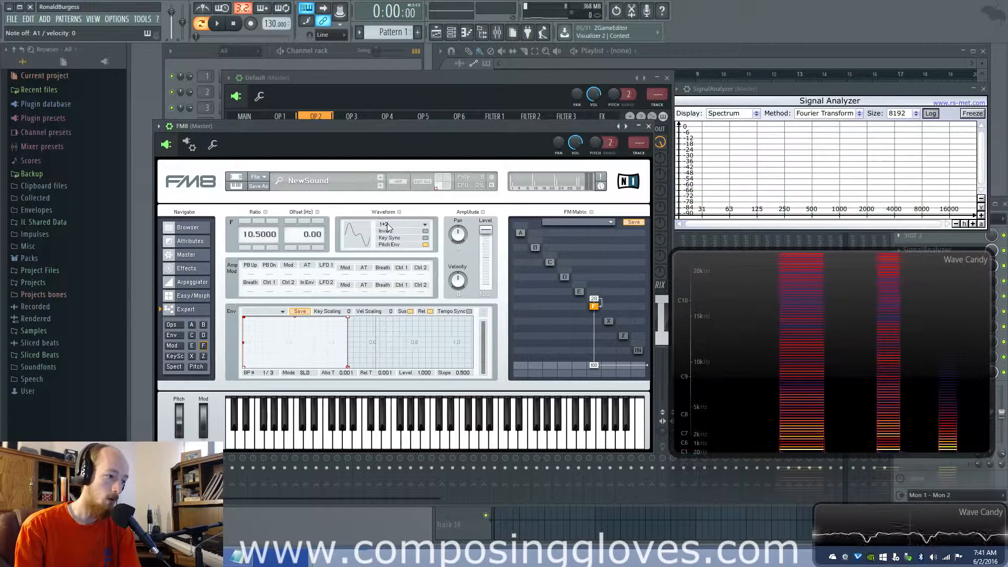
{"action": "left_click", "coordinate": [390, 224]}
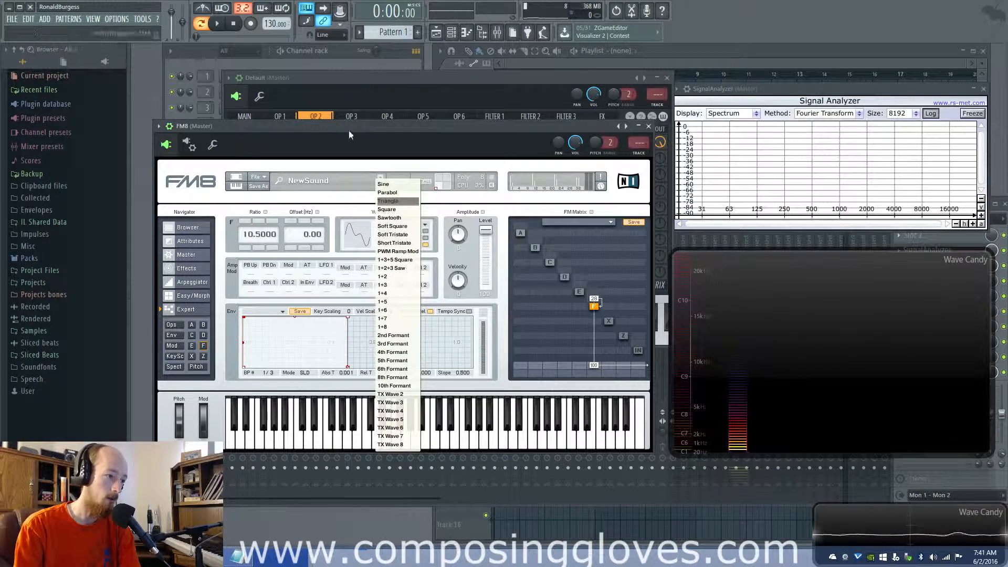
{"action": "left_click", "coordinate": [364, 79]}
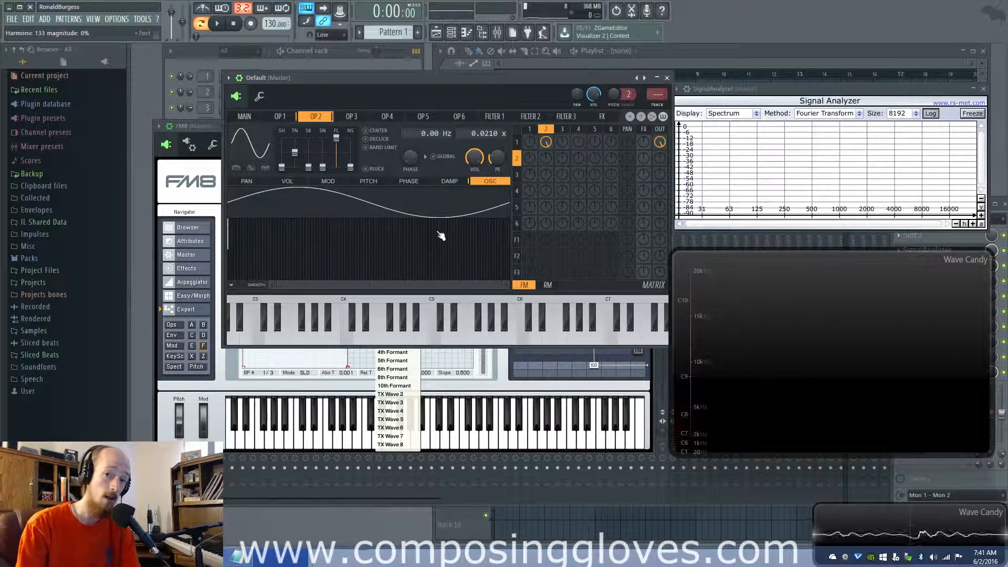
{"action": "left_click", "coordinate": [471, 360]}
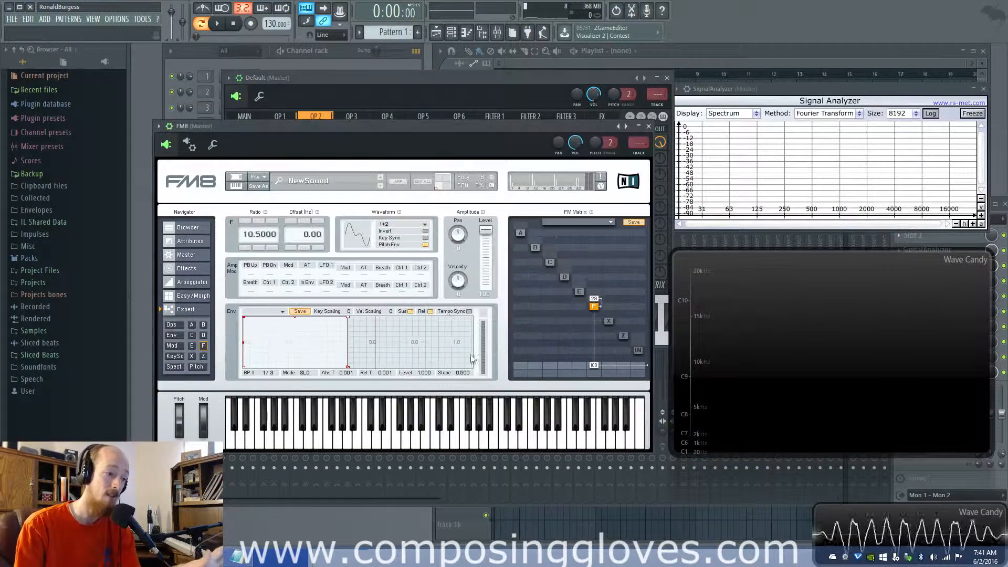
Step: Set operator F's waveform to Sine and move the FM8 window down to expose Sytrus's operator controls
{"action": "left_click", "coordinate": [404, 225]}
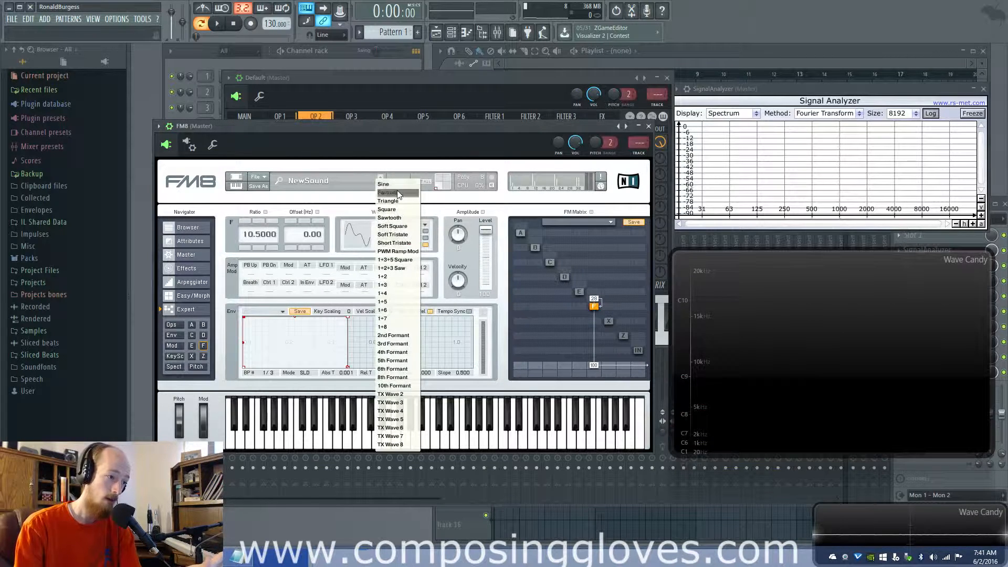
{"action": "left_click", "coordinate": [398, 194]}
{"action": "left_click_drag", "start_coordinate": [472, 128], "coordinate": [474, 203]}
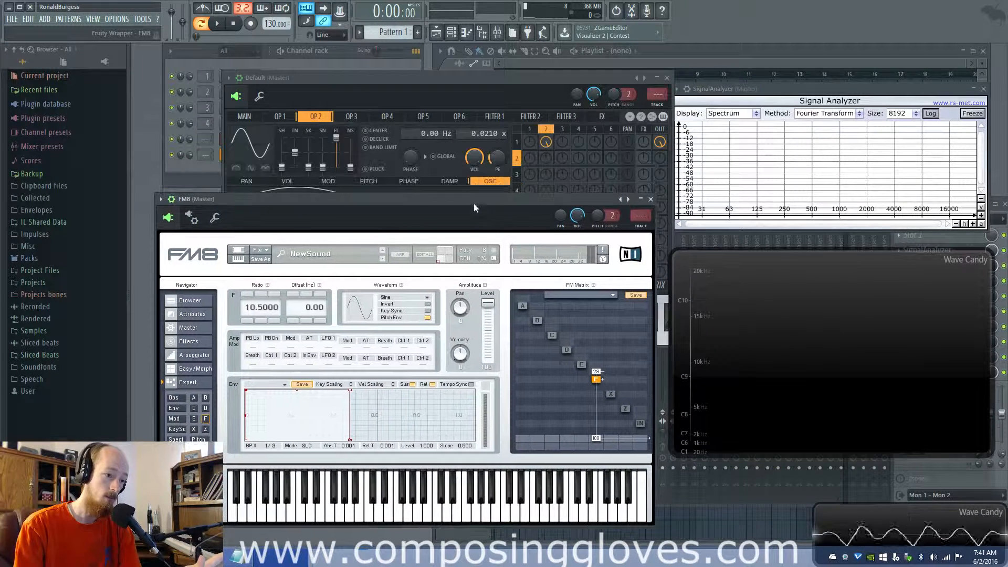